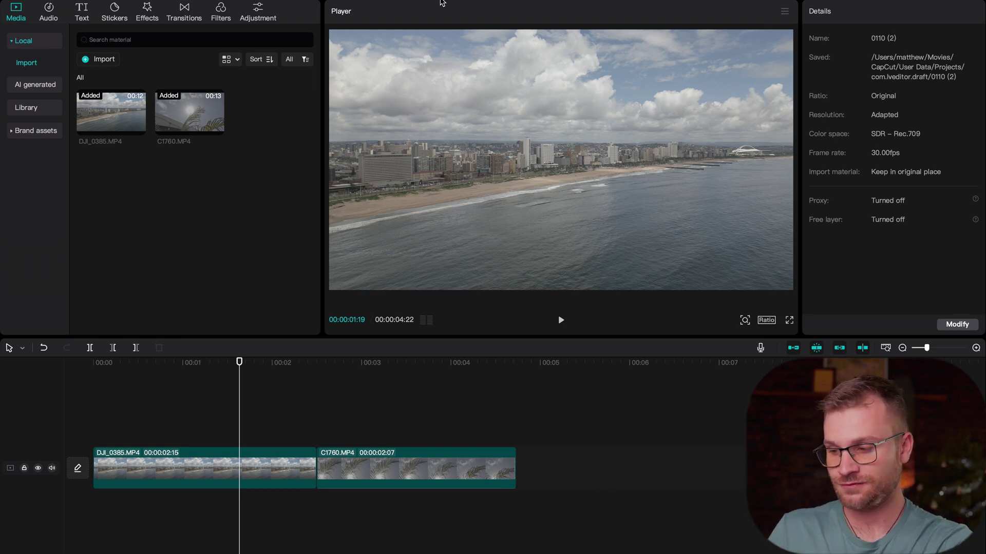
Step: Park the playhead at 00:00:01:08 and select the DJI_0385 drone beach clip
click(212, 429)
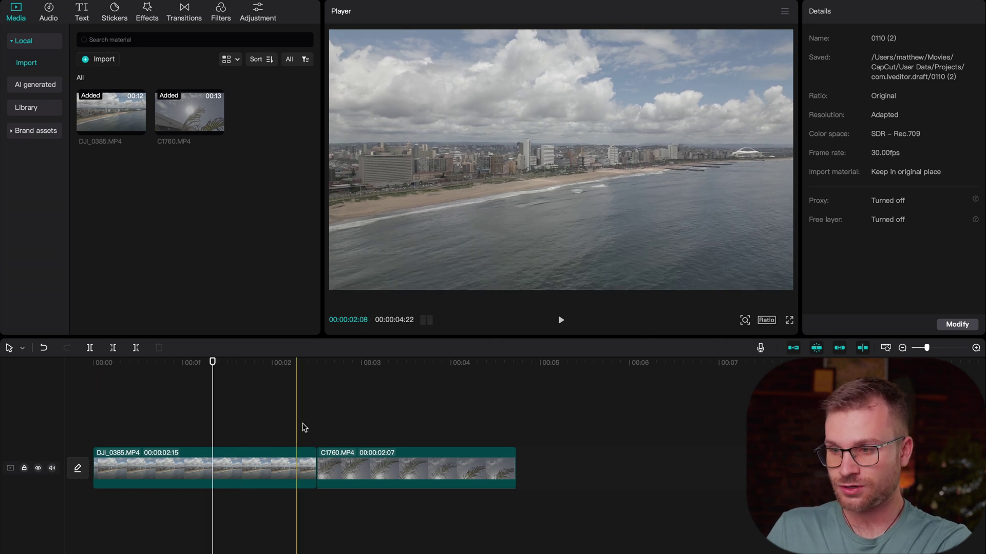
click(208, 460)
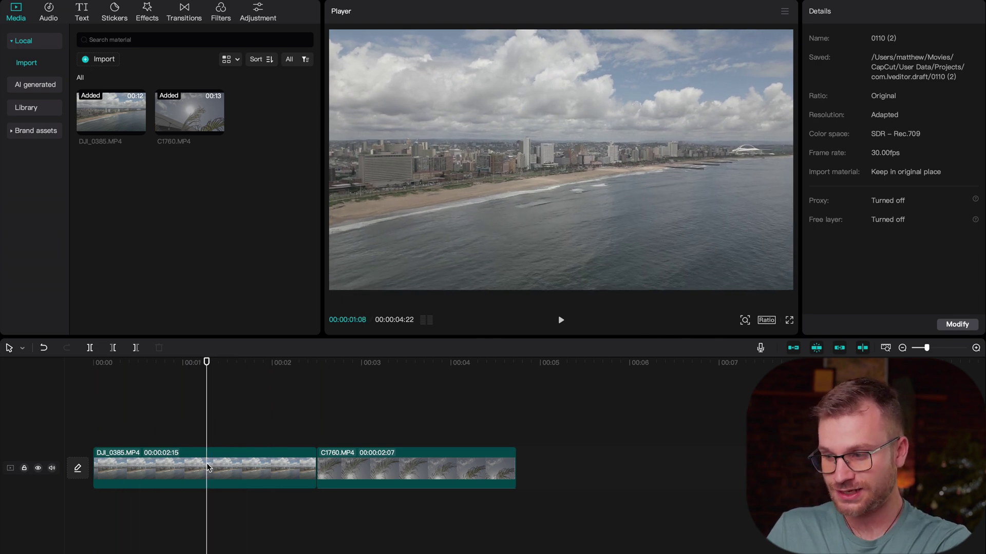
click(208, 467)
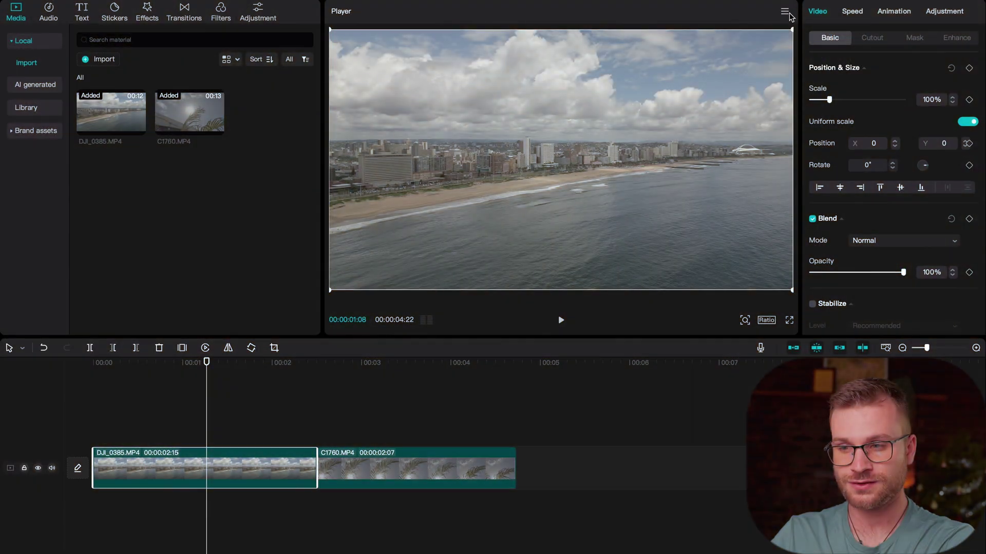
Step: Turn on the colour oscilloscope readouts and drag the divider down to make the preview area taller
click(784, 11)
mouse_move(785, 33)
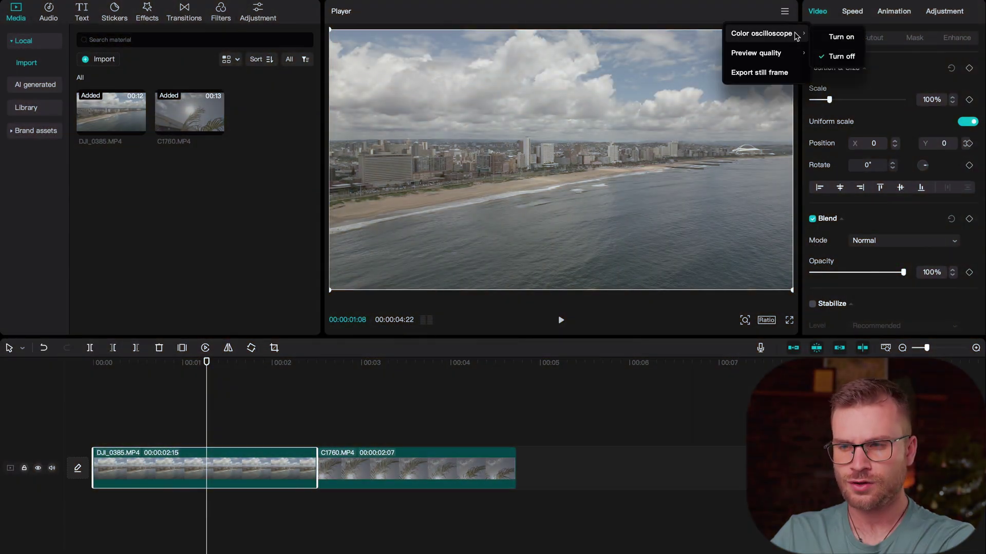
click(840, 37)
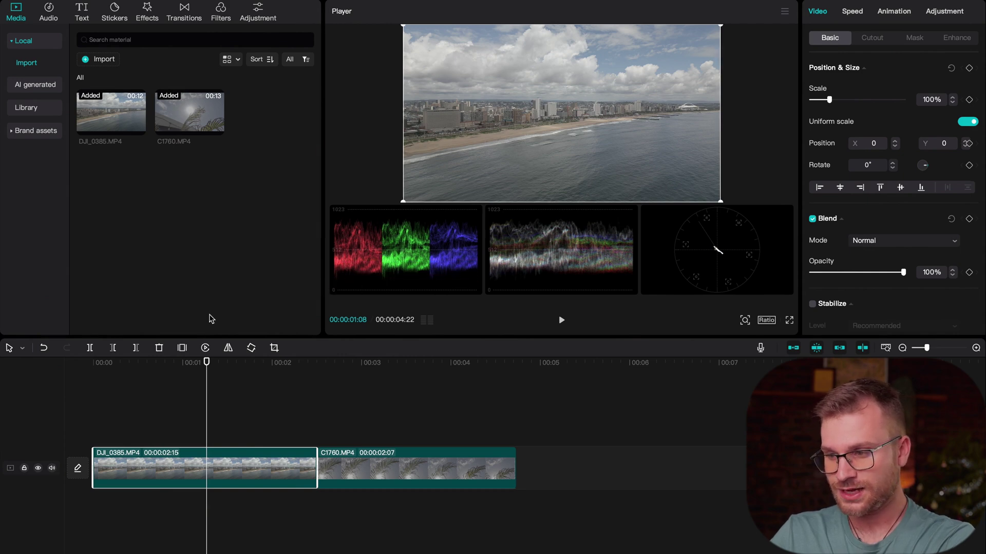
drag(423, 336, 419, 422)
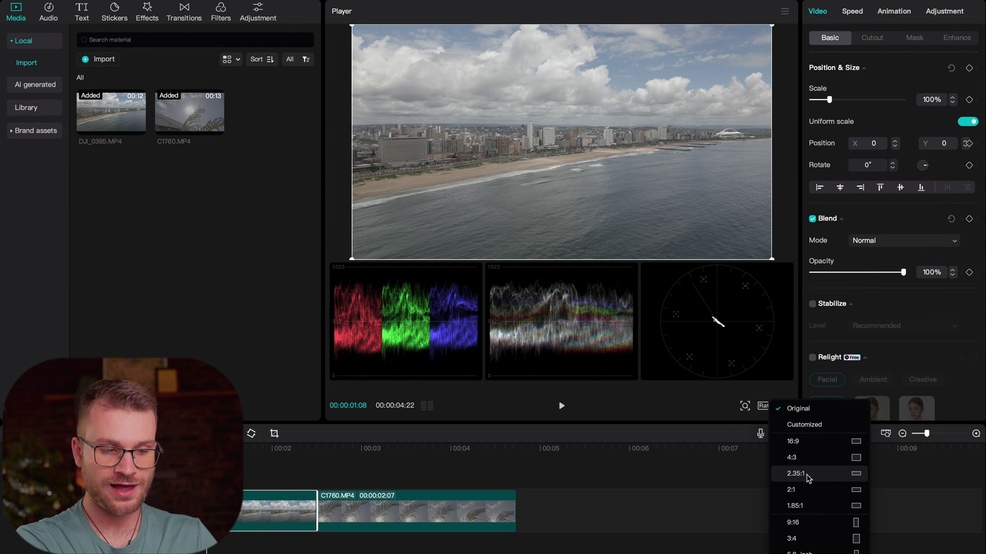
Step: Set the project ratio to 2.35:1, then enlarge and reposition the beach clip to fill the frame
click(804, 474)
click(806, 475)
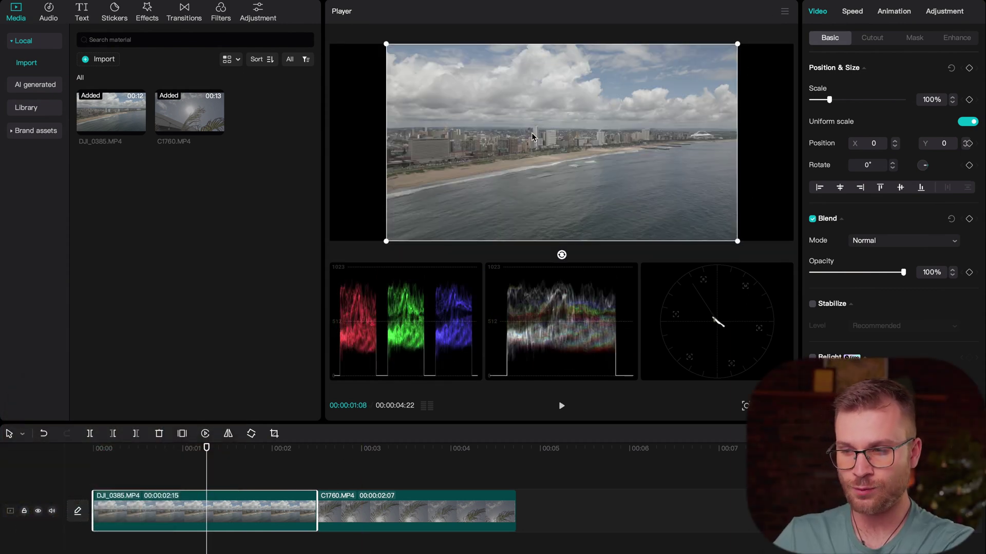
drag(738, 242, 796, 263)
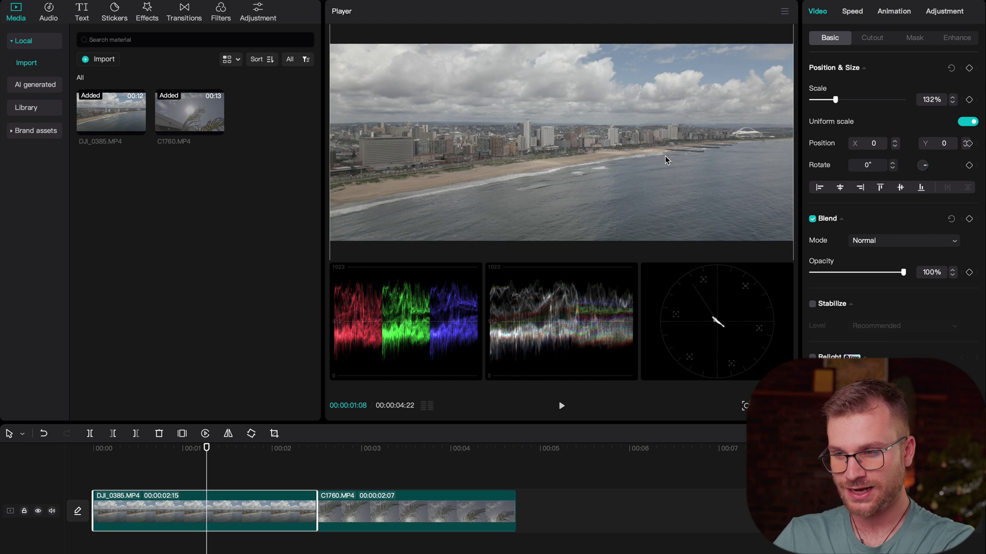
drag(665, 160, 665, 157)
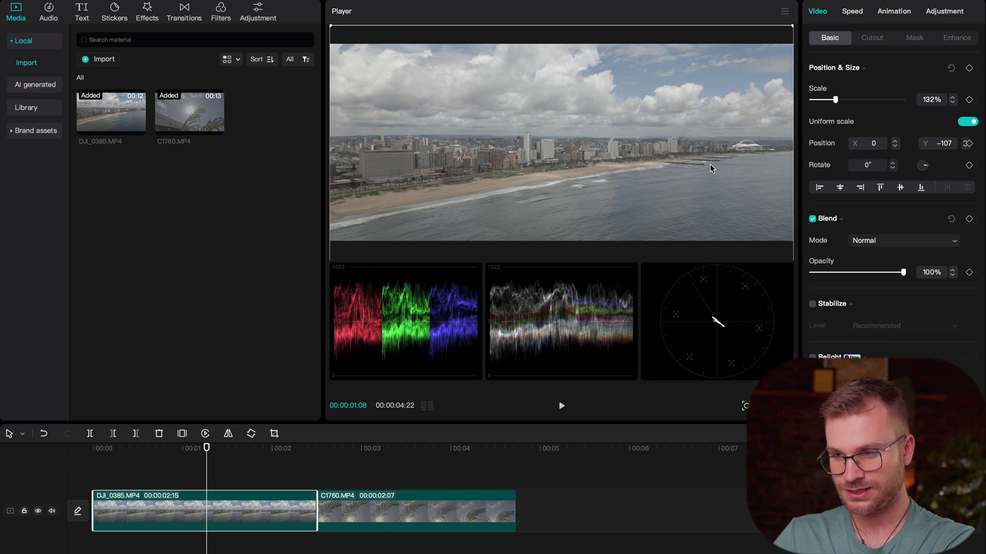
Step: Scale the palm clip to 132% at Y 263 to fill the frame, then park the playhead at 00:00:00:21
click(424, 506)
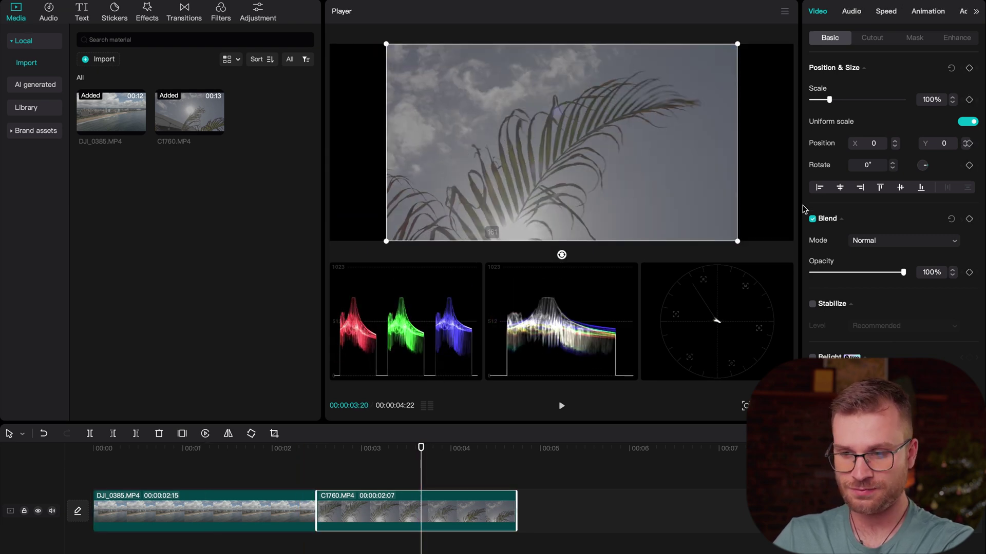
drag(740, 241, 793, 261)
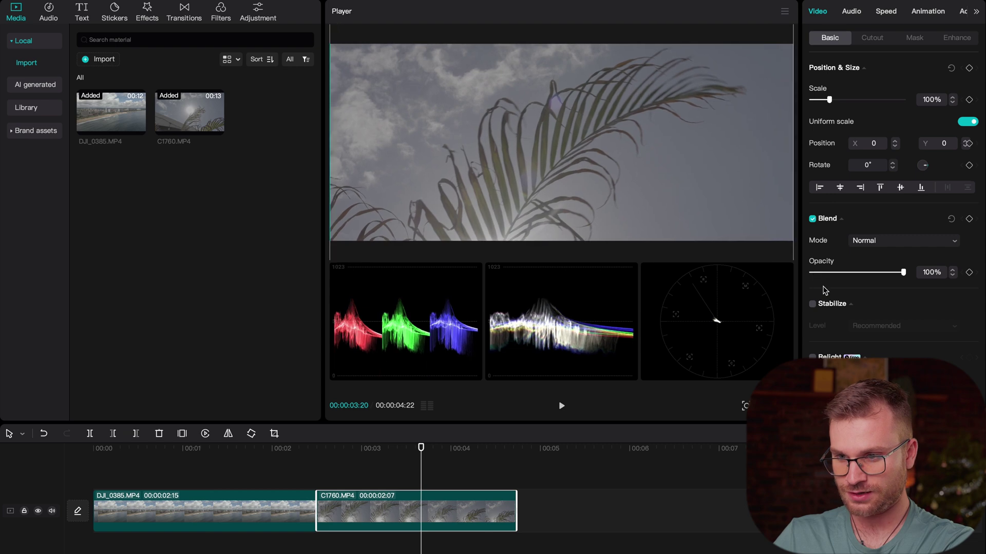
drag(687, 174, 686, 152)
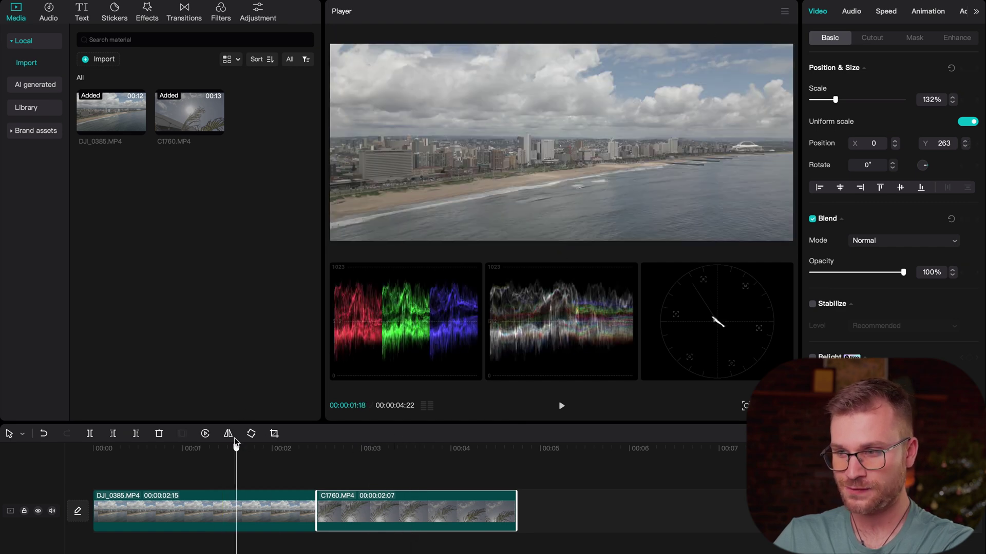
click(165, 446)
drag(164, 446, 157, 449)
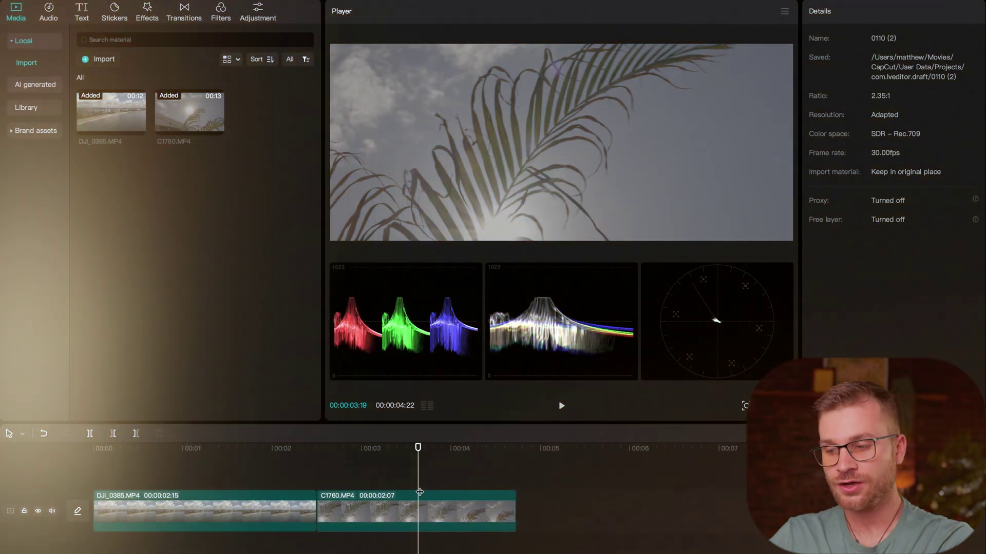
Step: Apply the Sony S-Log3 33x33.cube LUT to the C1760 palm clip at strength 100
click(417, 506)
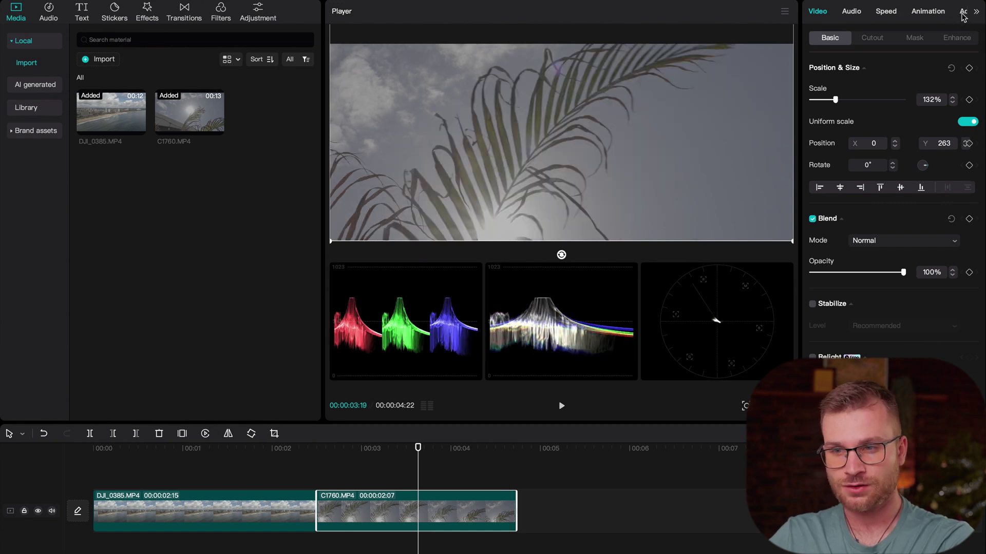
click(963, 15)
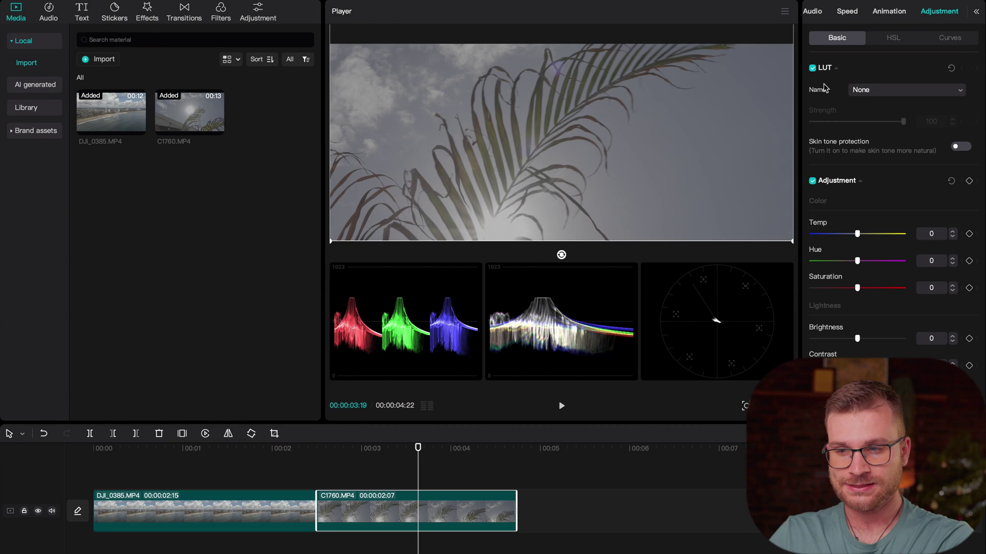
click(867, 90)
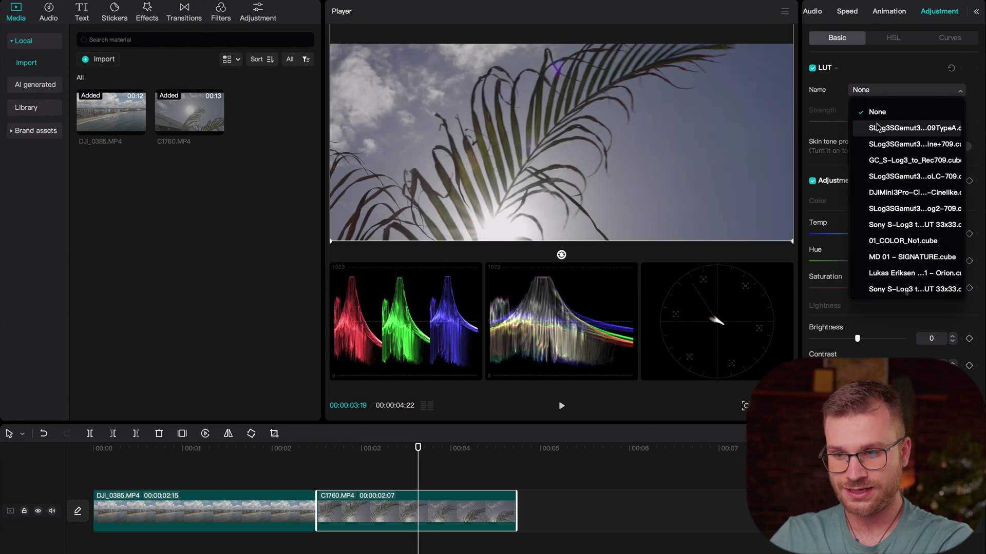
click(896, 289)
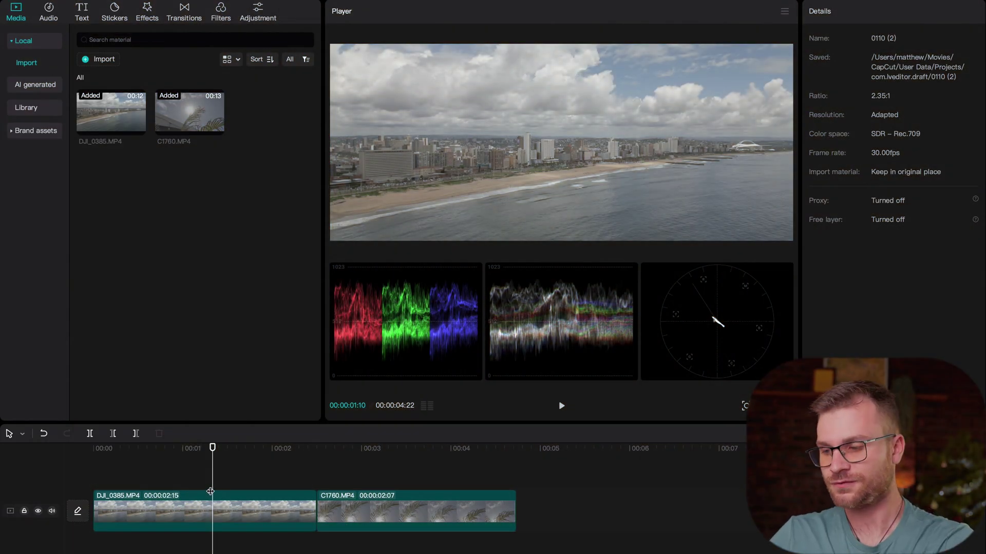
Step: Give the DJI beach clip an S-shaped Luma curve, then select the C1760 palm clip
click(210, 491)
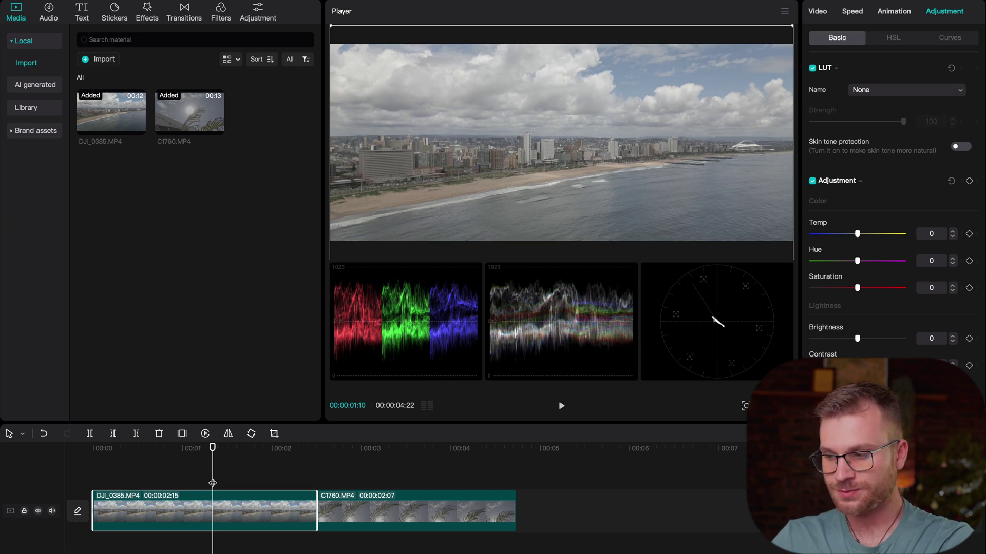
click(949, 40)
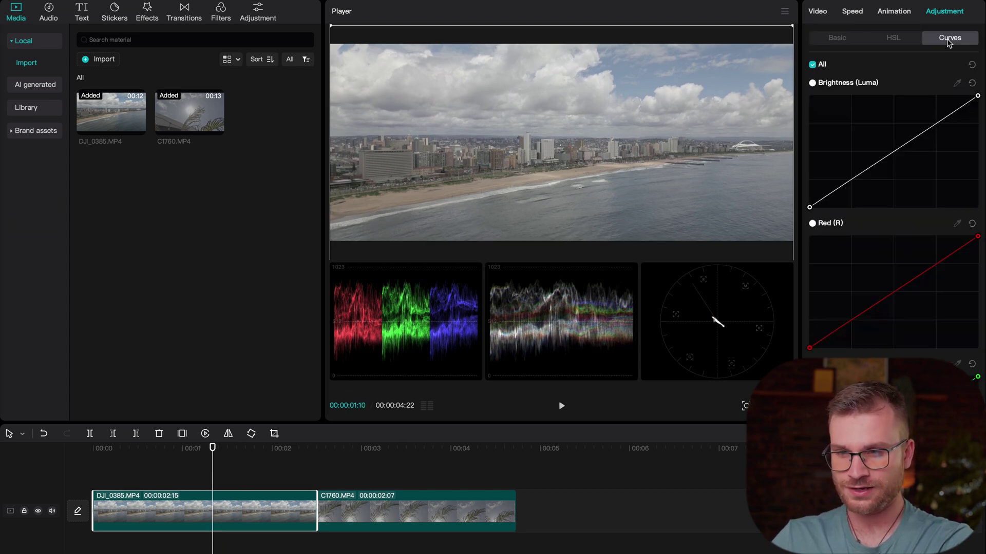
click(850, 181)
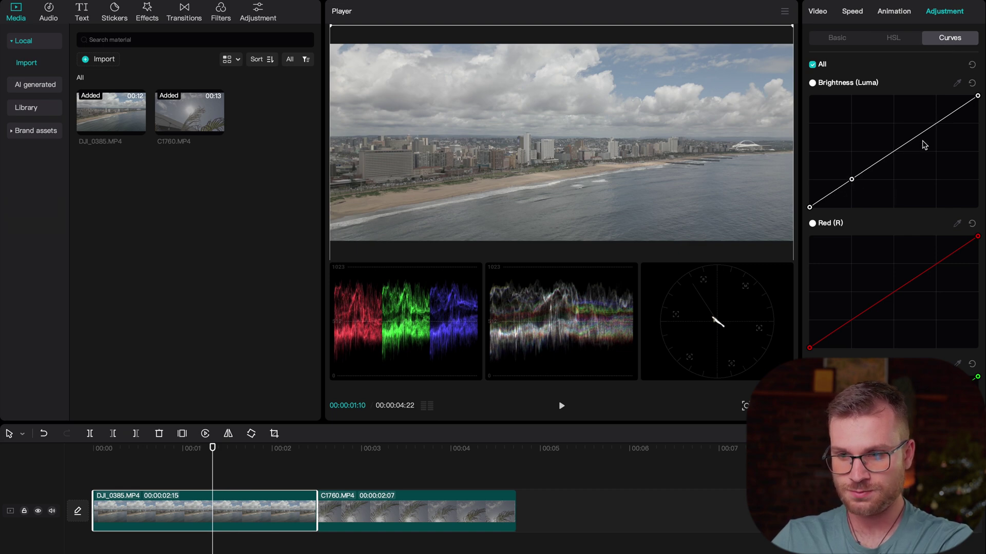
click(938, 123)
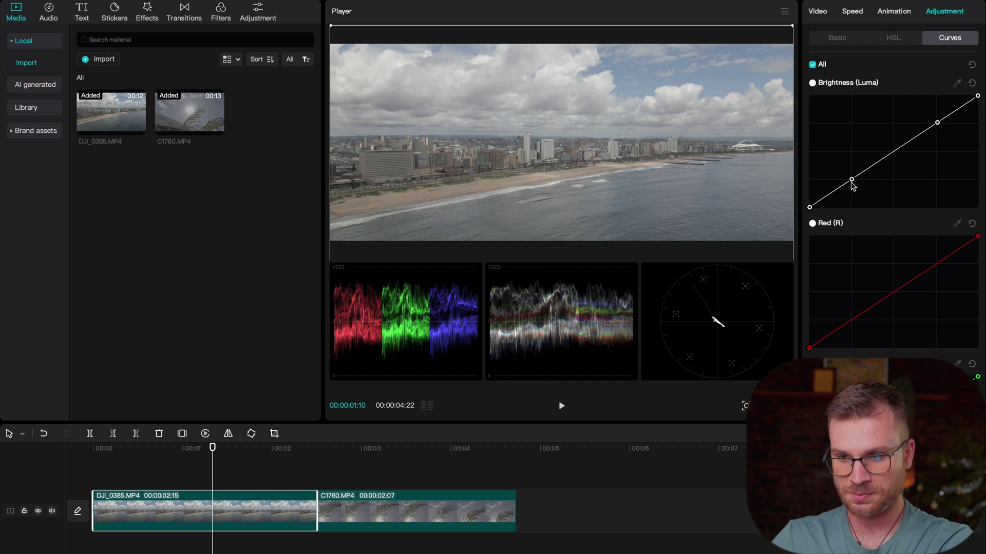
drag(851, 180, 853, 196)
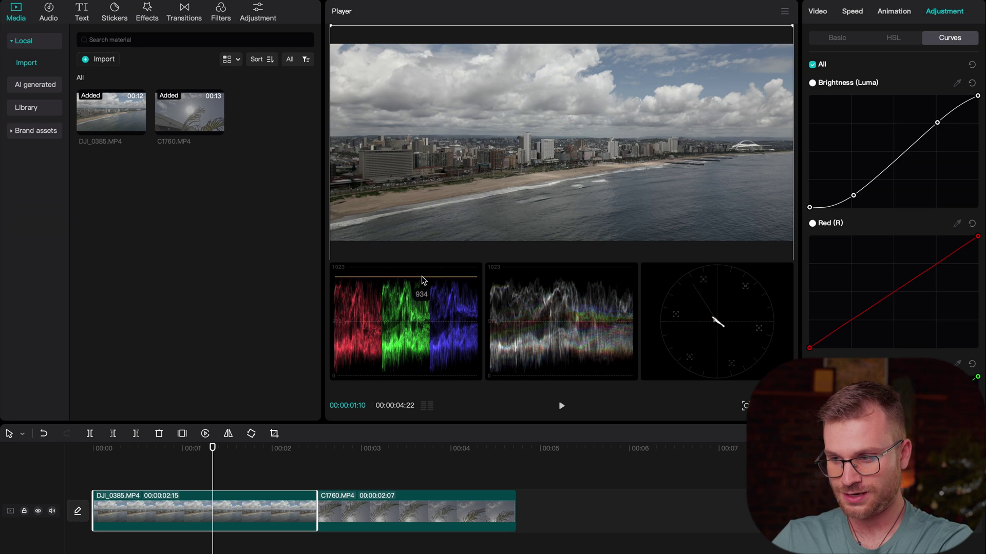
drag(937, 122, 934, 118)
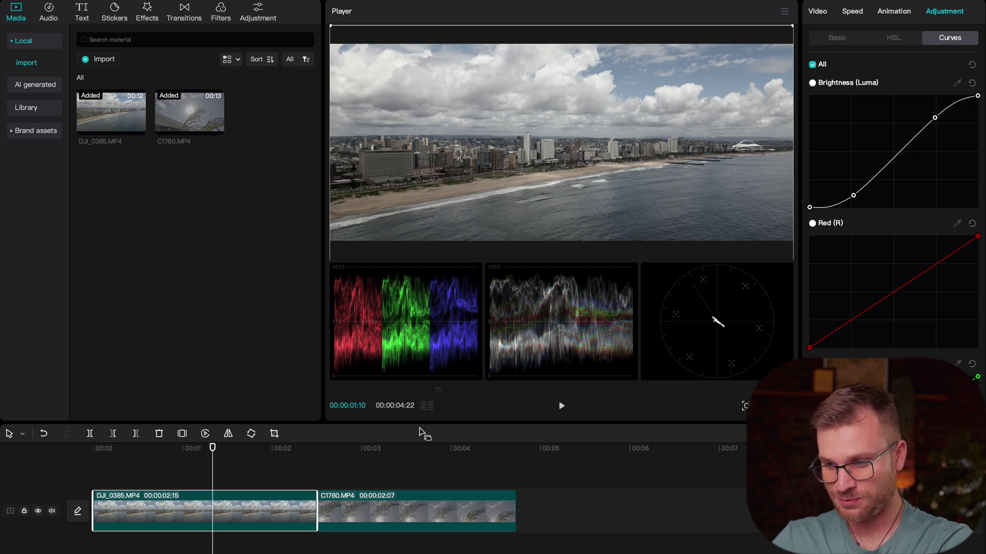
click(403, 472)
click(404, 509)
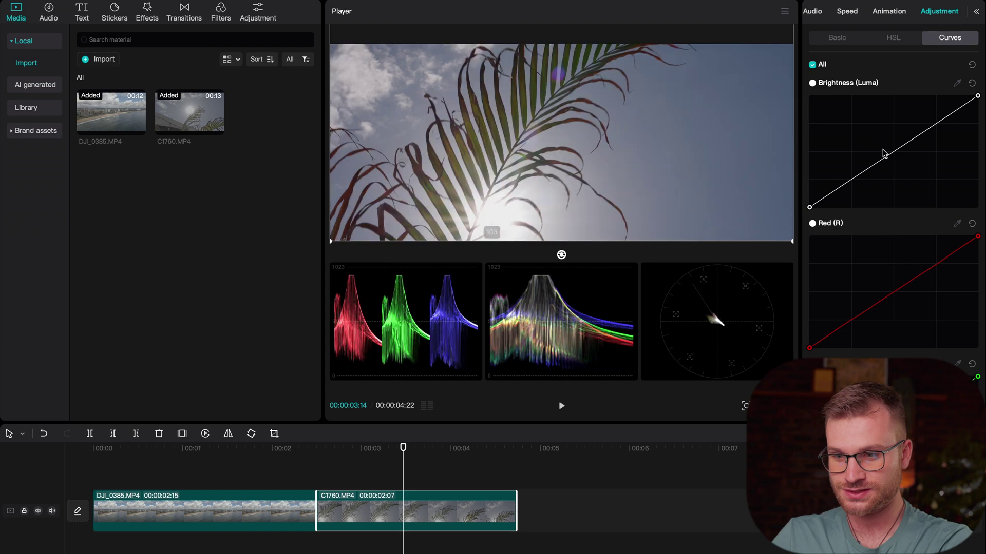
Step: Add shadow and highlight points to the palm clip's Luma curve, pulling shadows down and highlights up
click(849, 181)
click(932, 125)
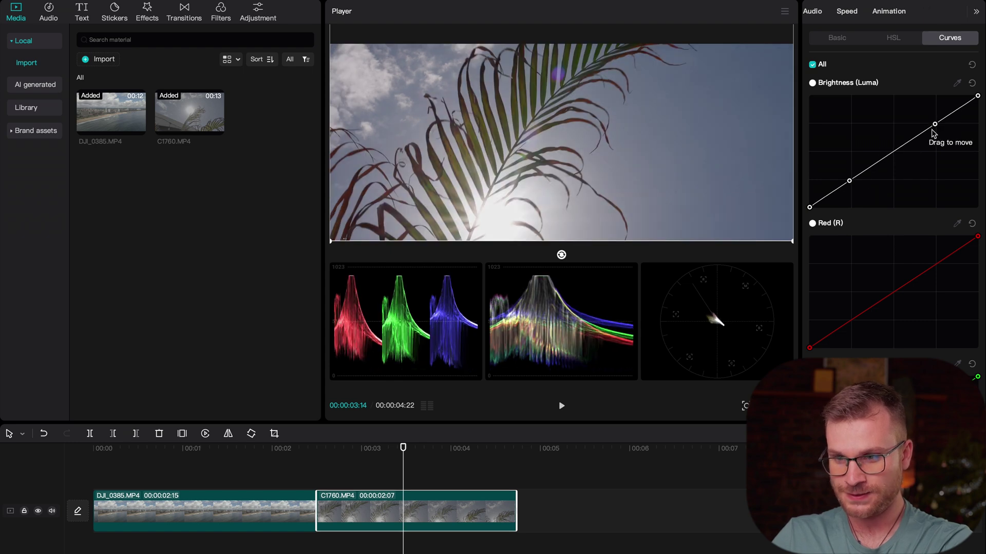
drag(849, 181, 849, 187)
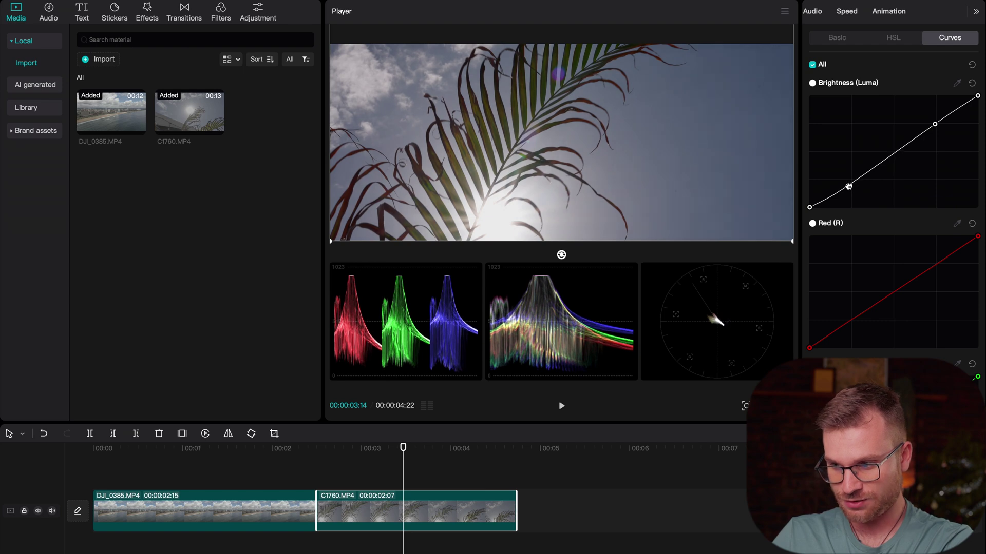
drag(849, 187, 850, 198)
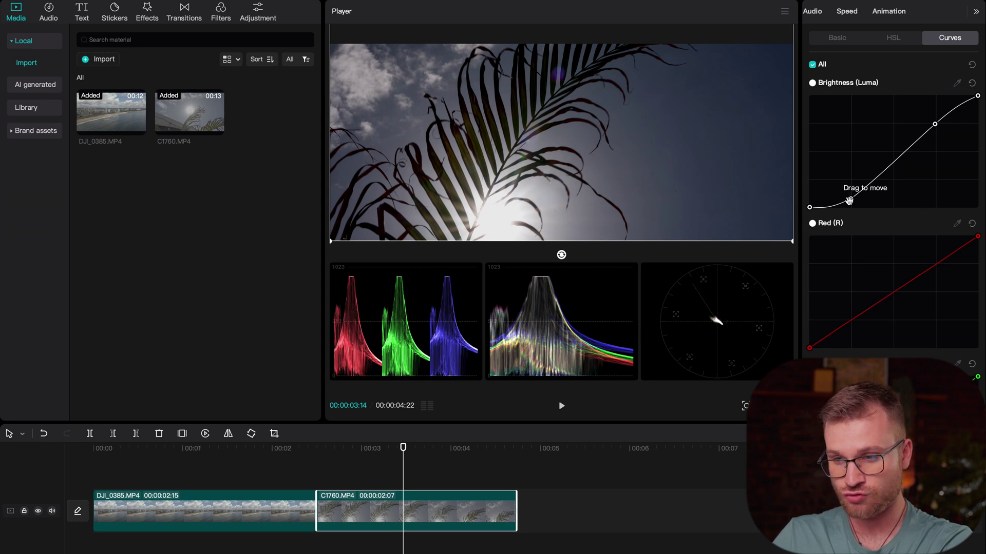
drag(850, 199, 845, 192)
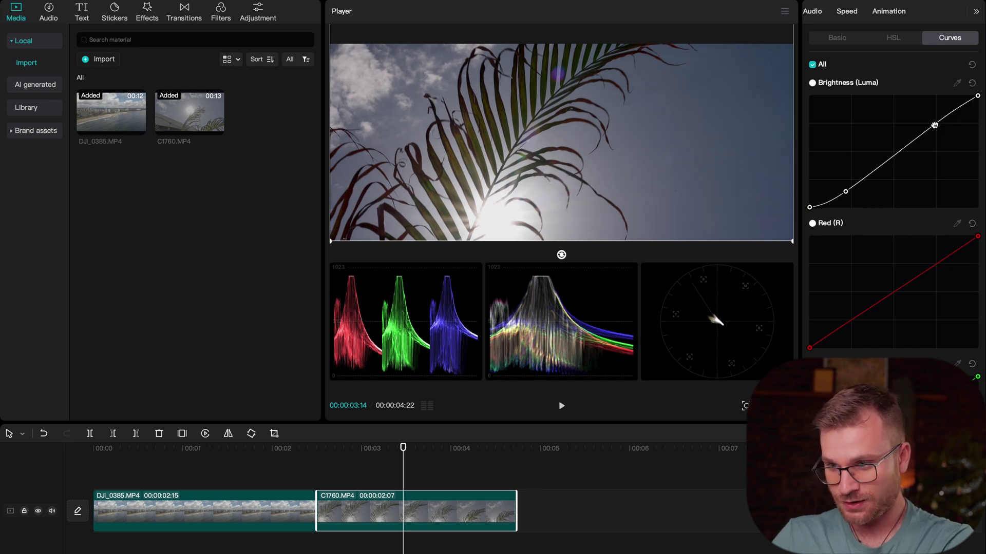
drag(935, 125, 932, 123)
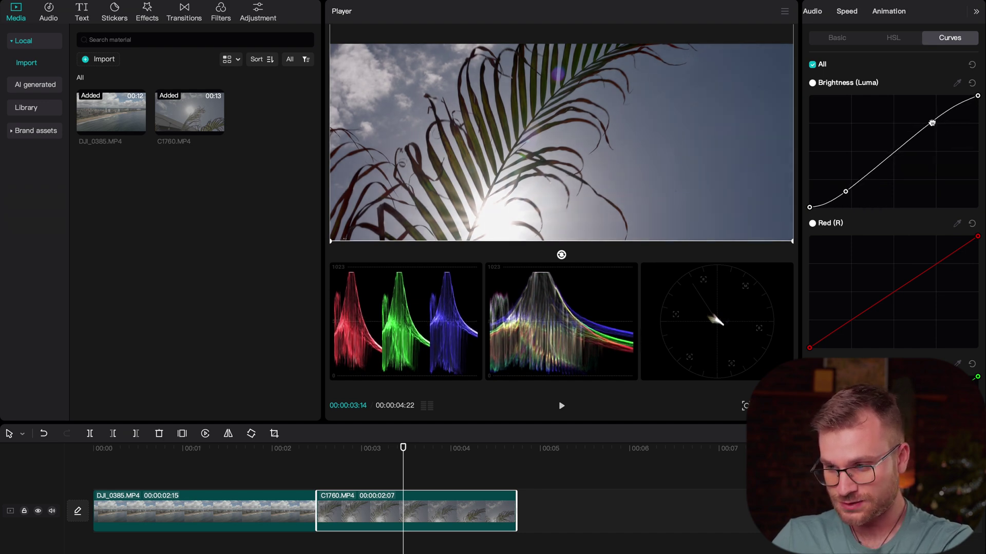
mouse_move(390, 275)
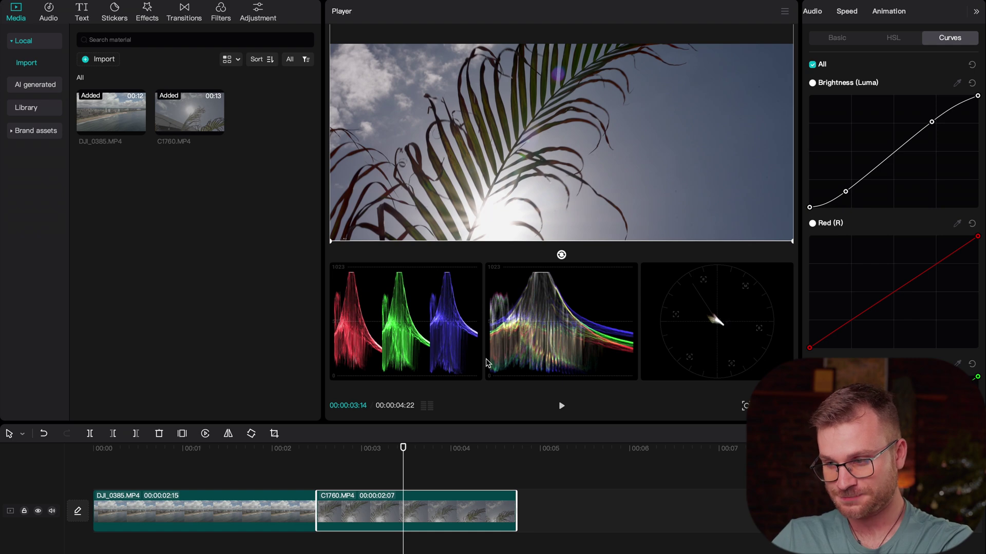
Step: Add two points to the palm clip's Red curve, lowering red in shadows and raising midtones
scroll(924, 261, down, 2)
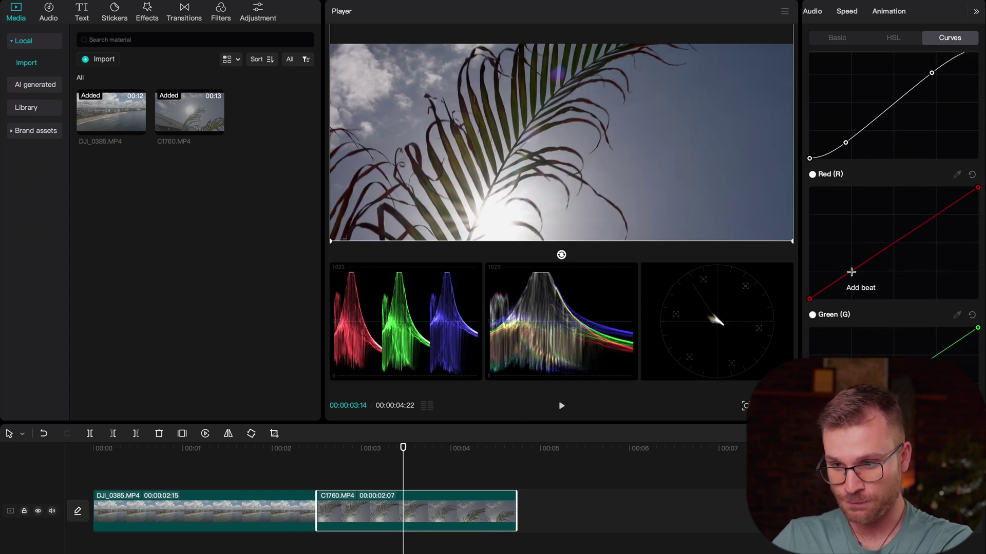
click(851, 272)
click(933, 218)
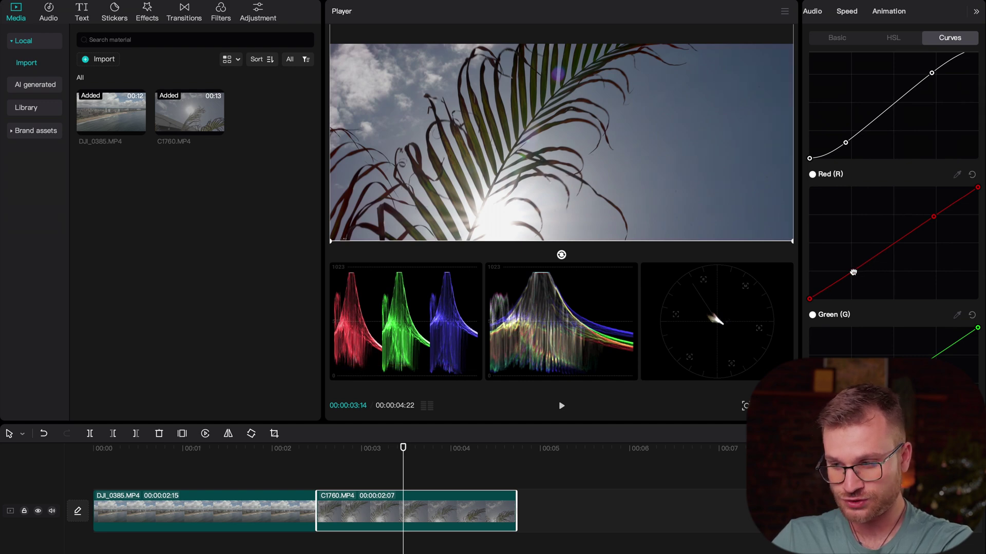
drag(853, 273, 853, 273)
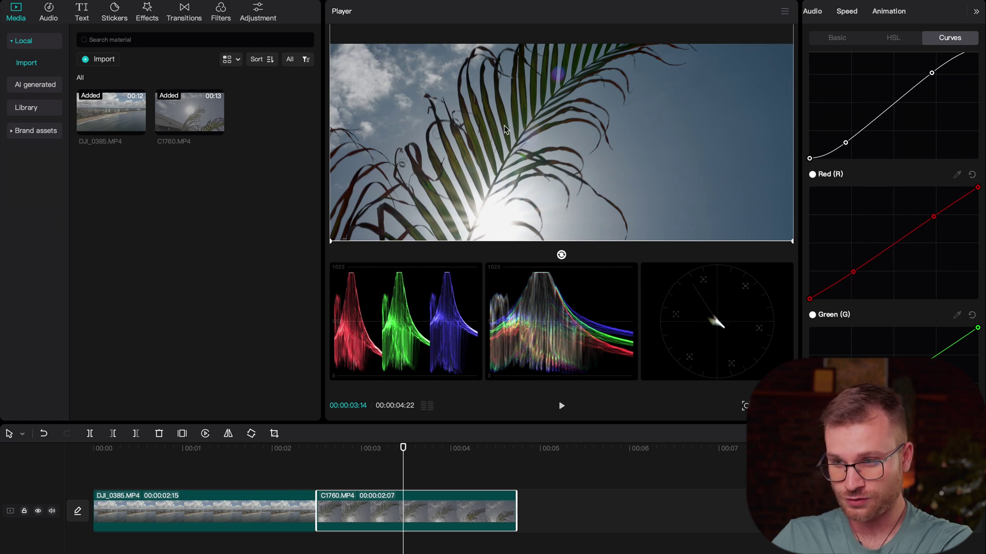
scroll(871, 222, down, 1)
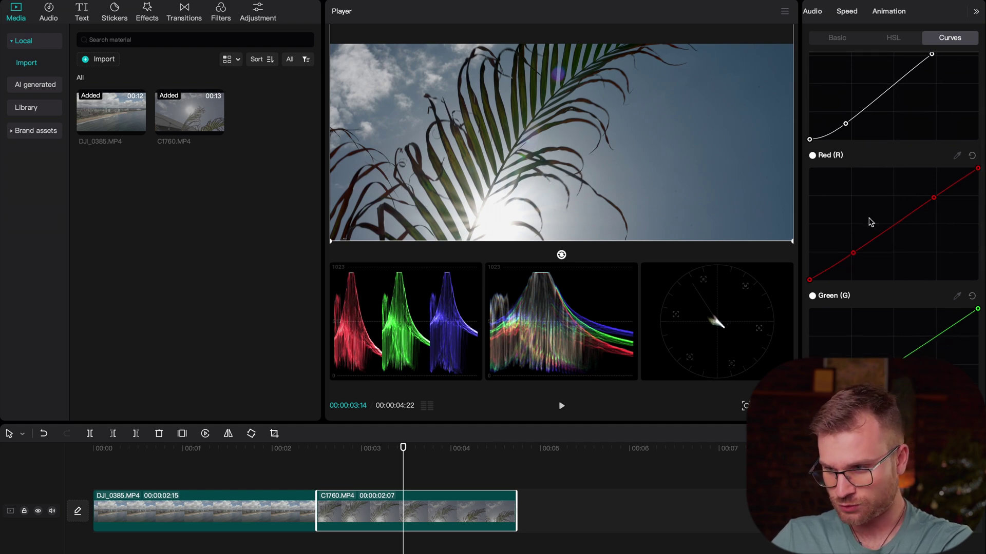
scroll(880, 226, down, 1)
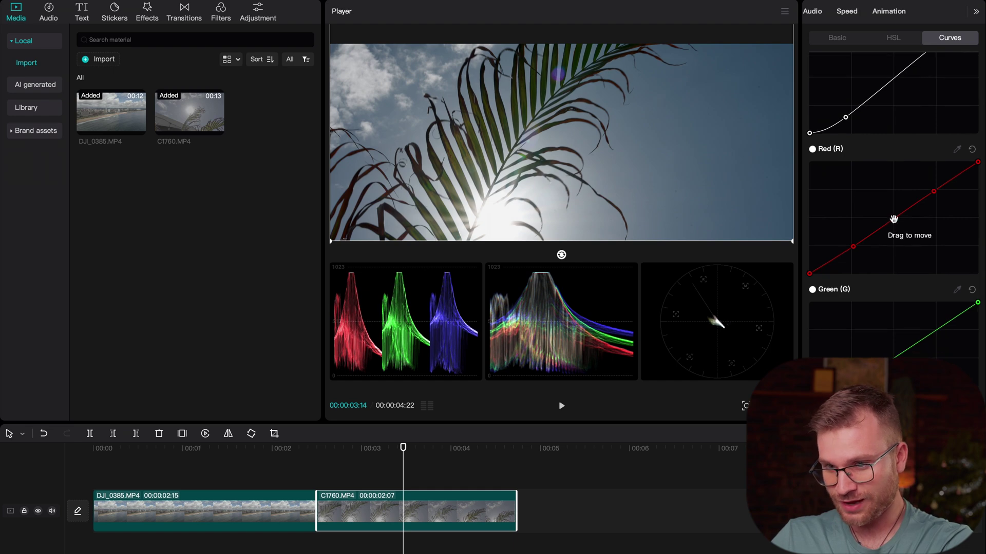
drag(894, 220, 892, 219)
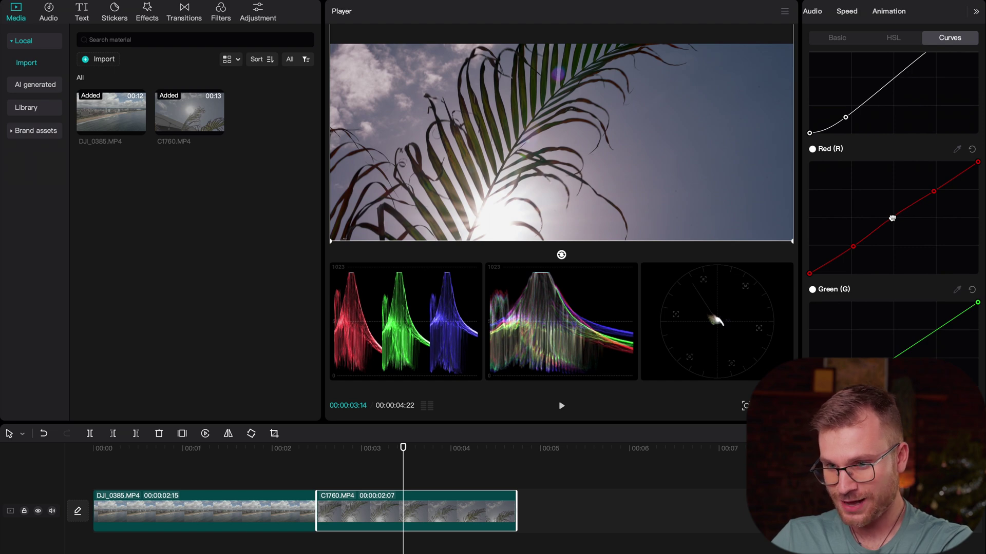
Step: Add a lower point and a mid point to the palm clip's Blue curve
scroll(899, 247, down, 5)
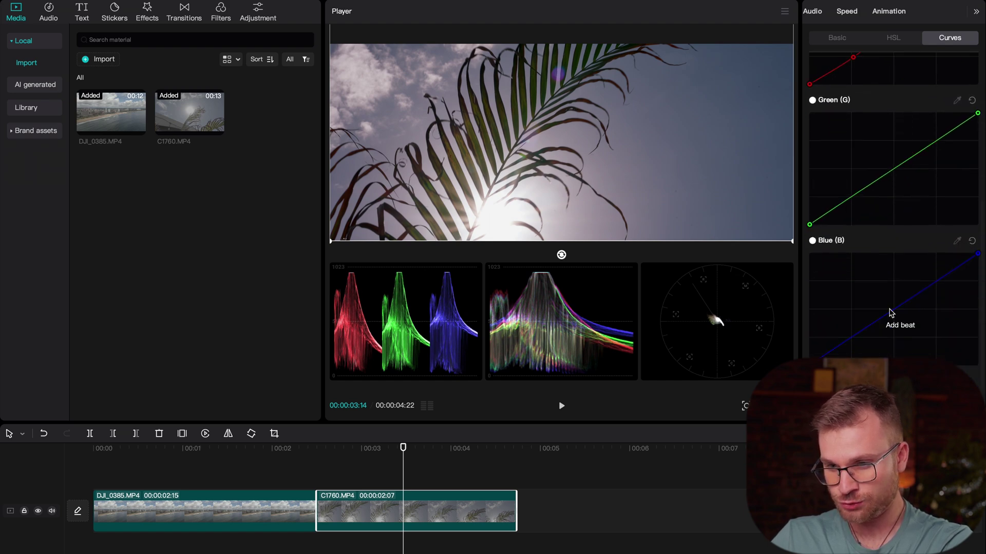
click(853, 335)
click(896, 311)
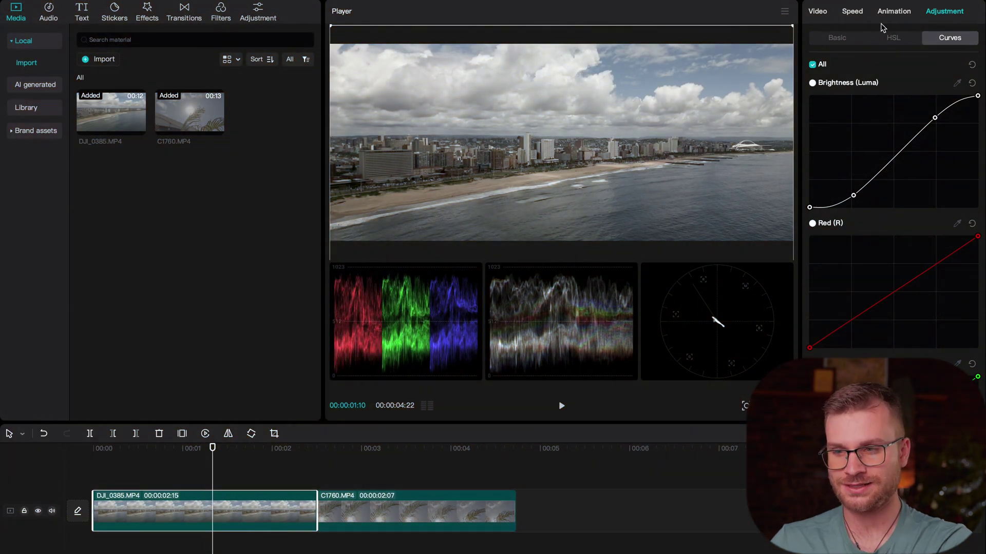
Step: Raise the drone beach clip's Saturation to 50 in Basic adjustments
click(842, 39)
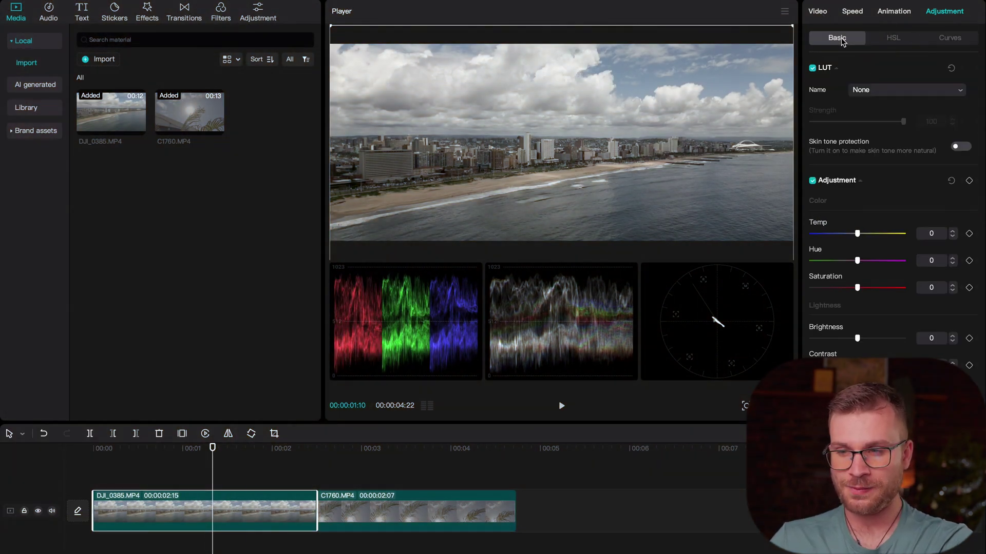
scroll(868, 206, down, 2)
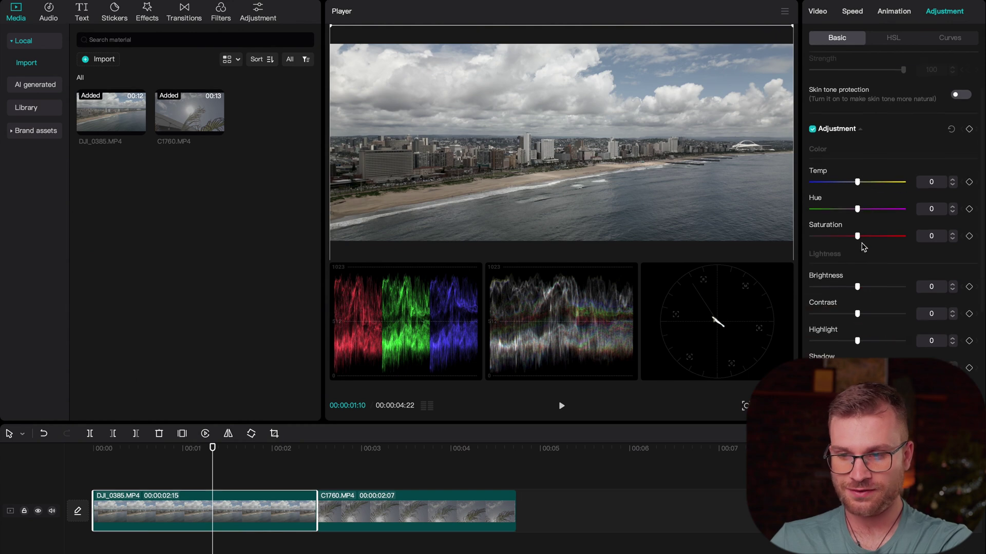
drag(857, 235, 903, 235)
scroll(890, 247, down, 1)
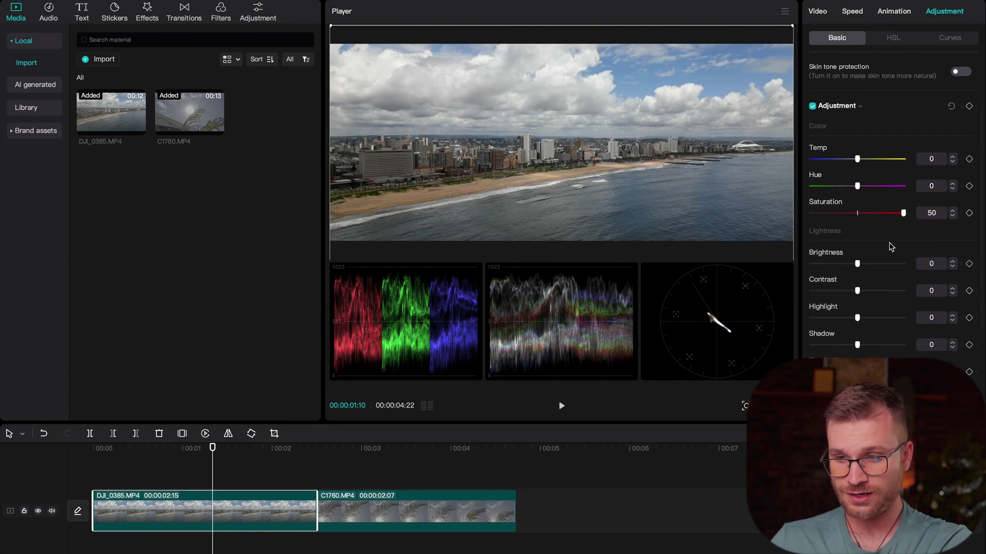
scroll(901, 241, down, 1)
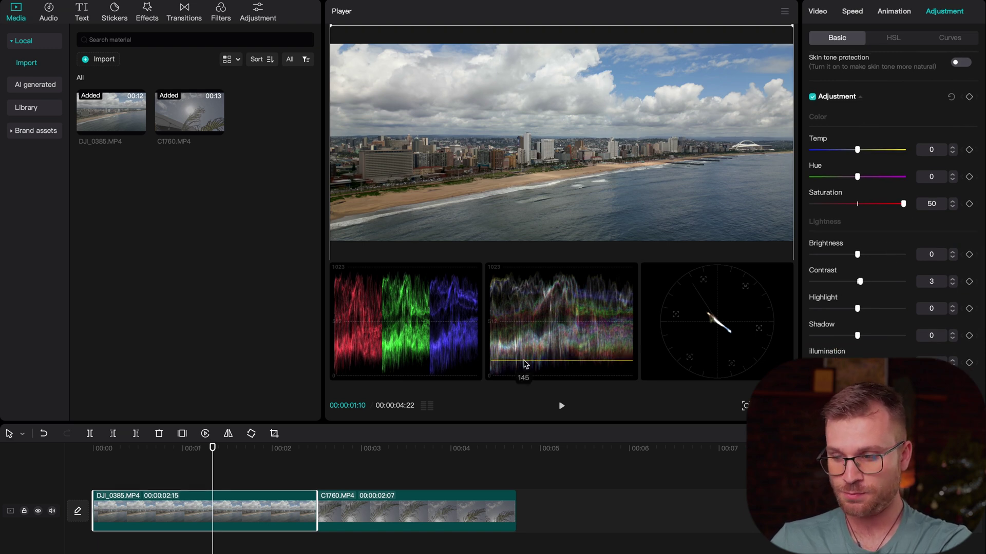
Step: Bump the beach clip's Contrast to 4, leave Temp at 0, and lower a saturation slider
click(947, 40)
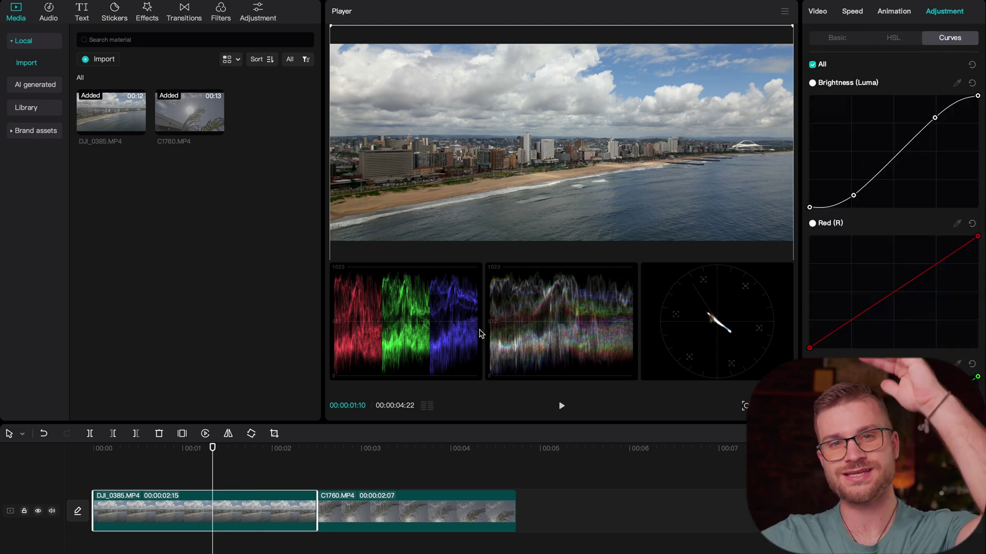
click(853, 41)
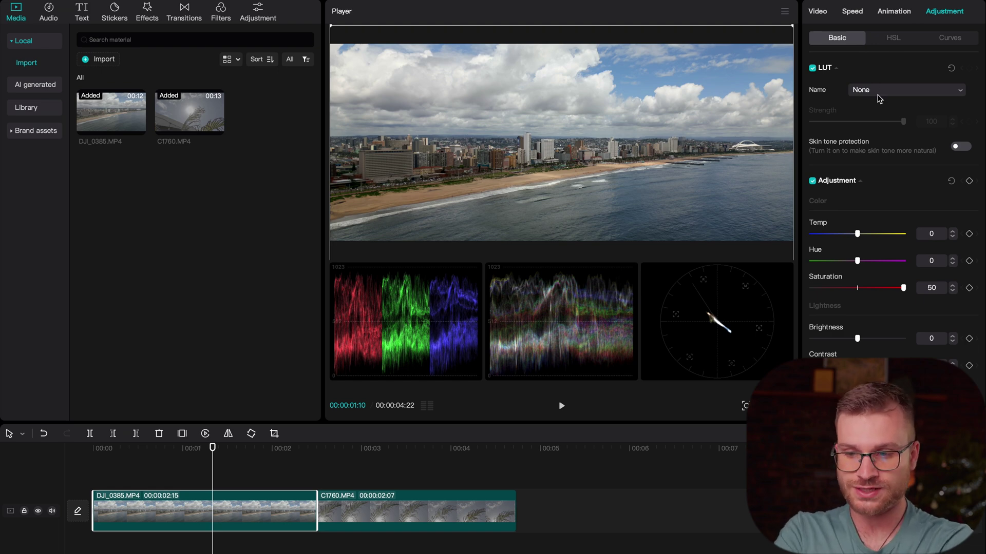
scroll(882, 314, down, 2)
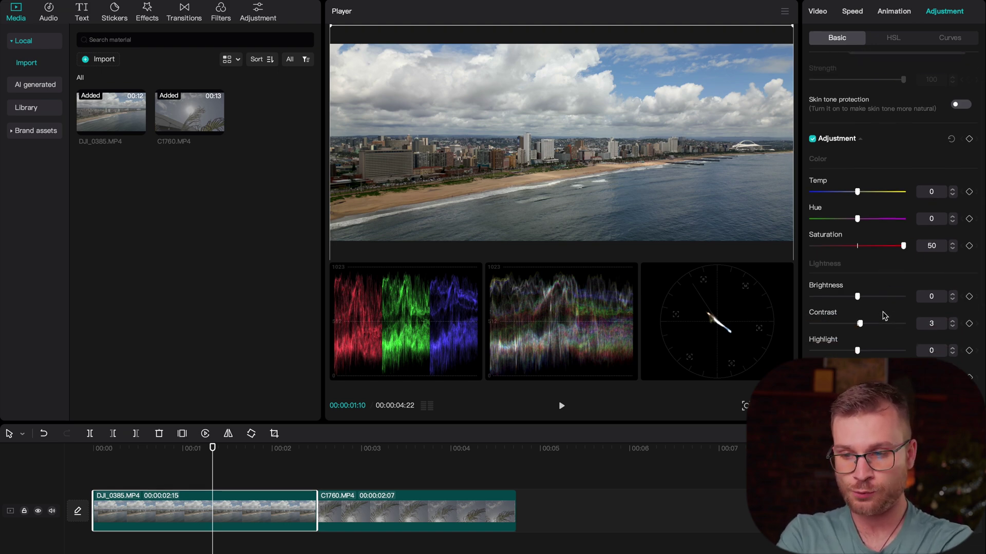
click(952, 321)
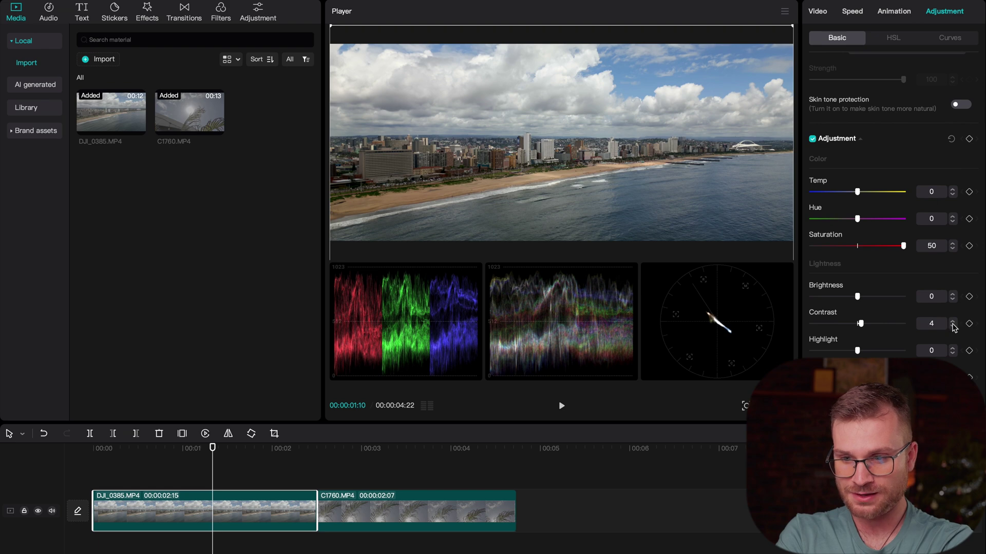
scroll(953, 331, down, 1)
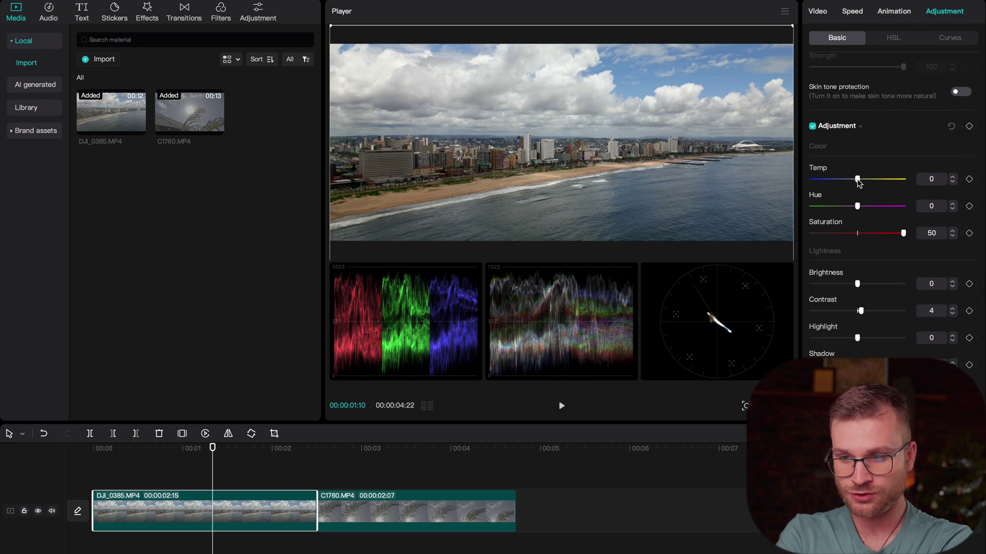
mouse_move(858, 182)
mouse_down()
mouse_move(837, 186)
mouse_move(869, 190)
mouse_move(857, 191)
mouse_up()
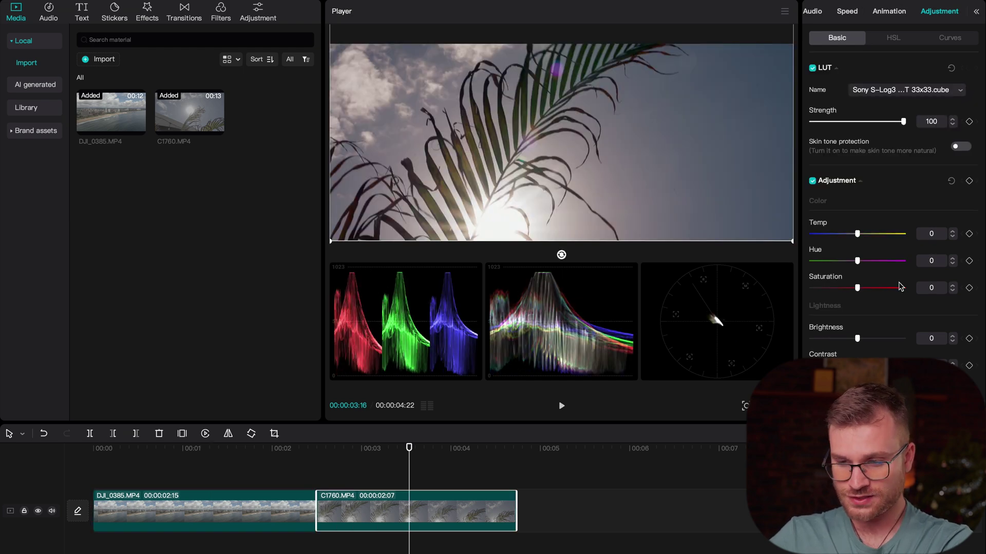
drag(901, 288, 880, 288)
Step: Select the C1760 palm clip, raise its Contrast to 3 and cool Temp to -6
click(367, 467)
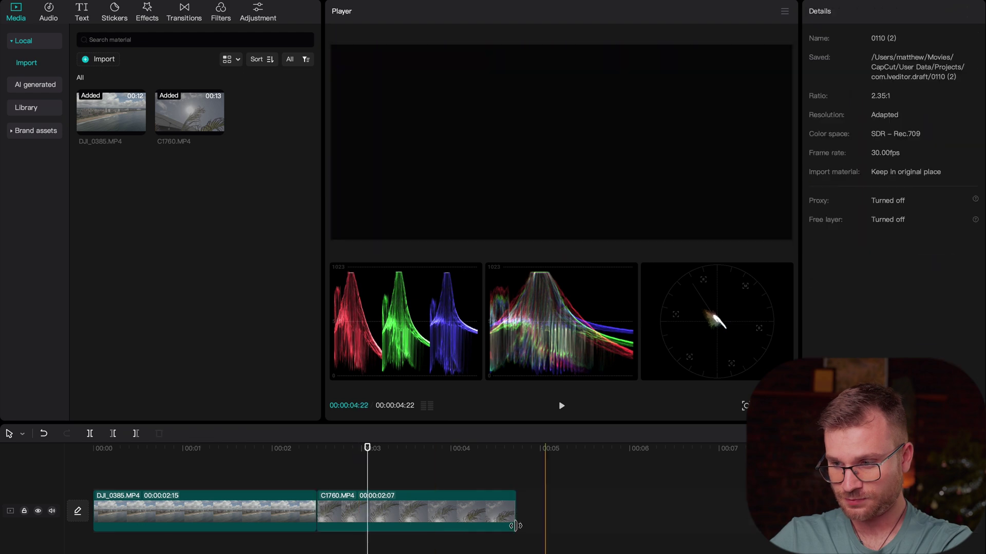
click(363, 532)
scroll(852, 307, down, 2)
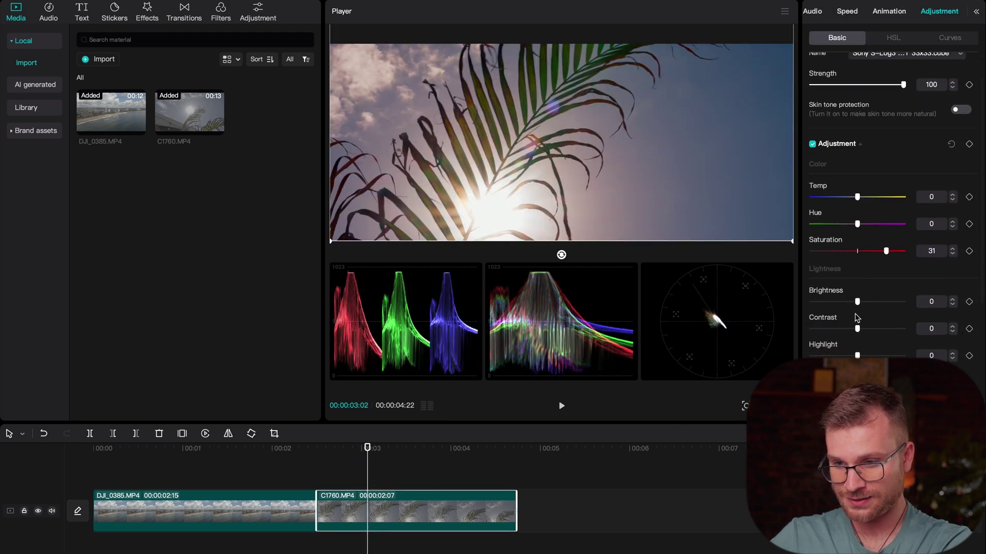
click(952, 326)
click(952, 326)
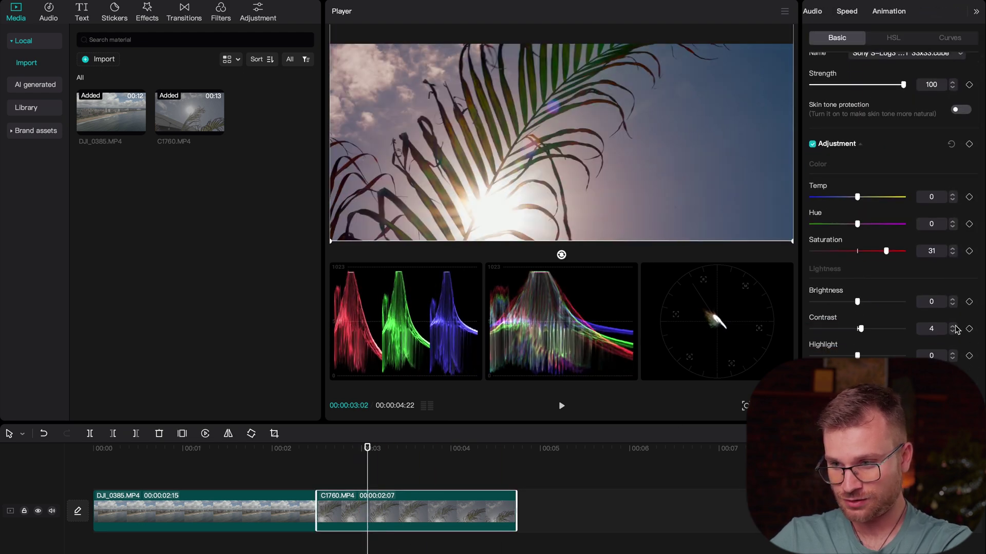
click(952, 327)
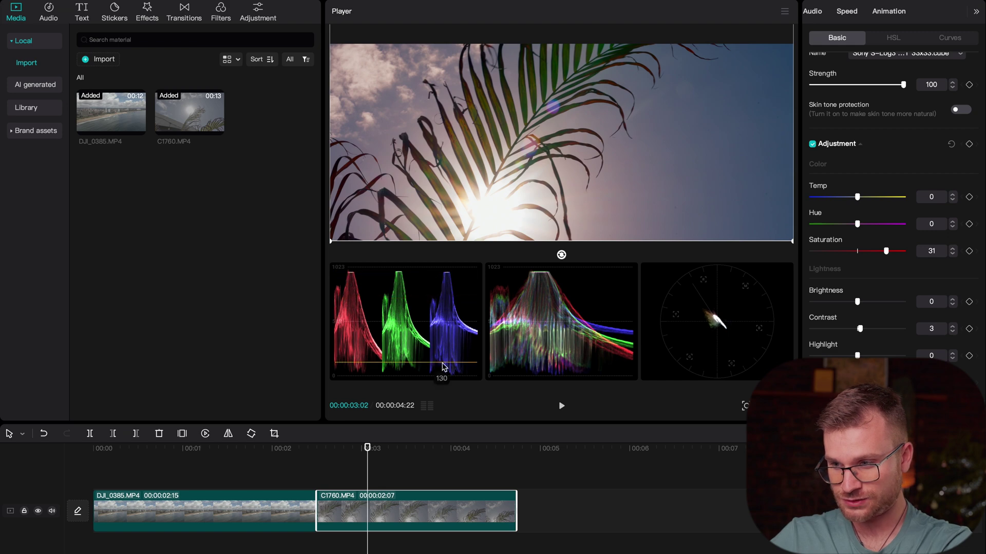
scroll(862, 284, down, 1)
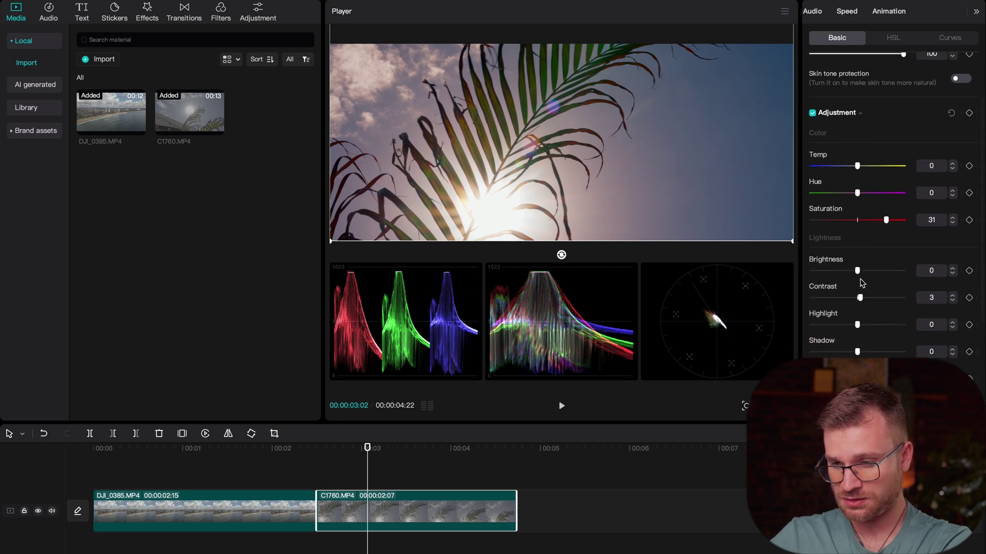
mouse_move(856, 166)
mouse_down()
mouse_move(847, 167)
mouse_move(866, 170)
mouse_move(853, 172)
mouse_up()
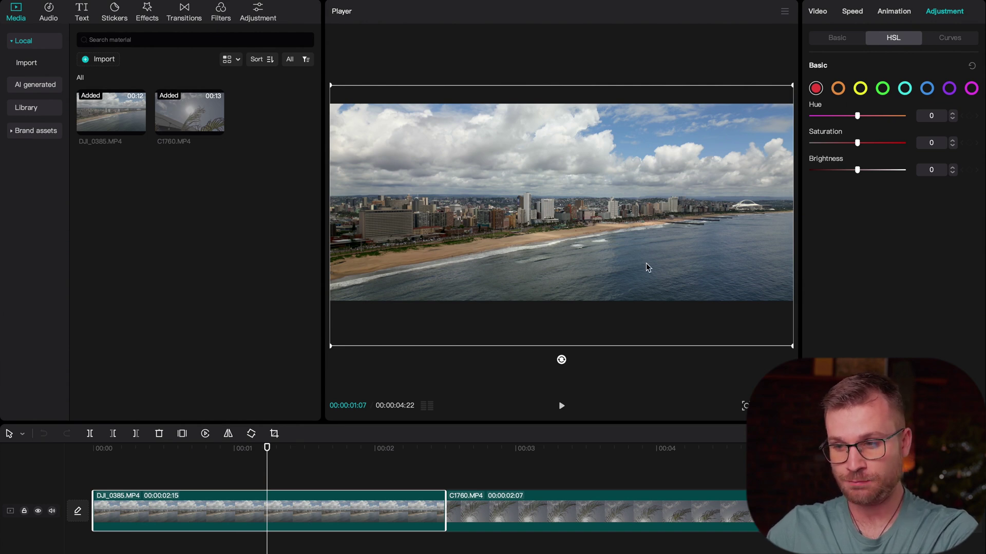
Step: Boost orange saturation, then set blue HSL to Hue -56, Saturation 30, Brightness 4
click(838, 91)
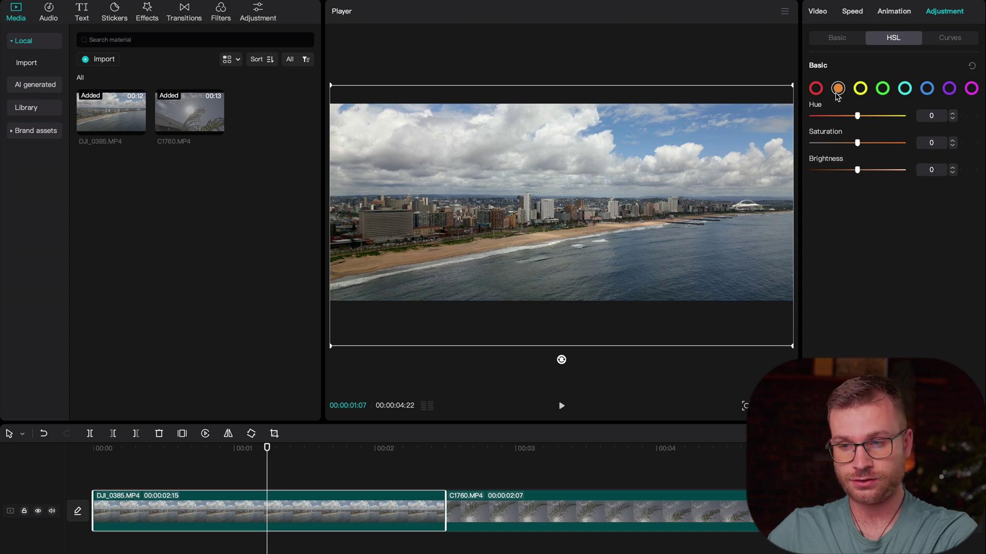
drag(861, 144, 877, 159)
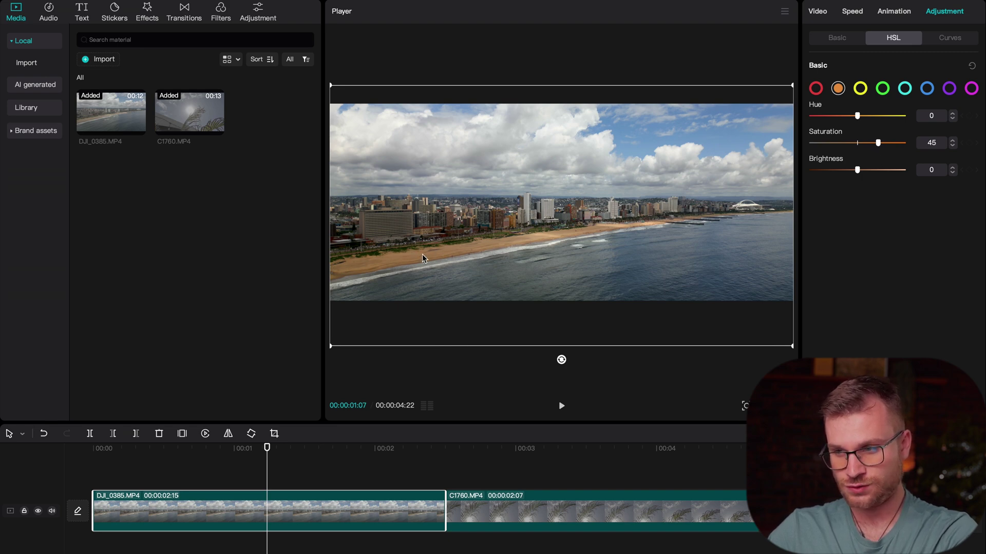
click(929, 90)
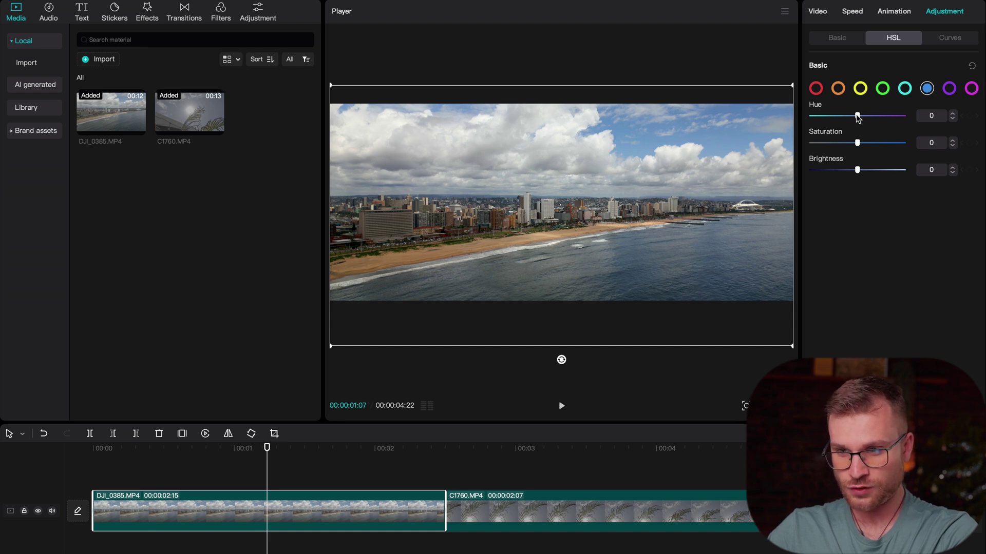
drag(856, 117, 834, 117)
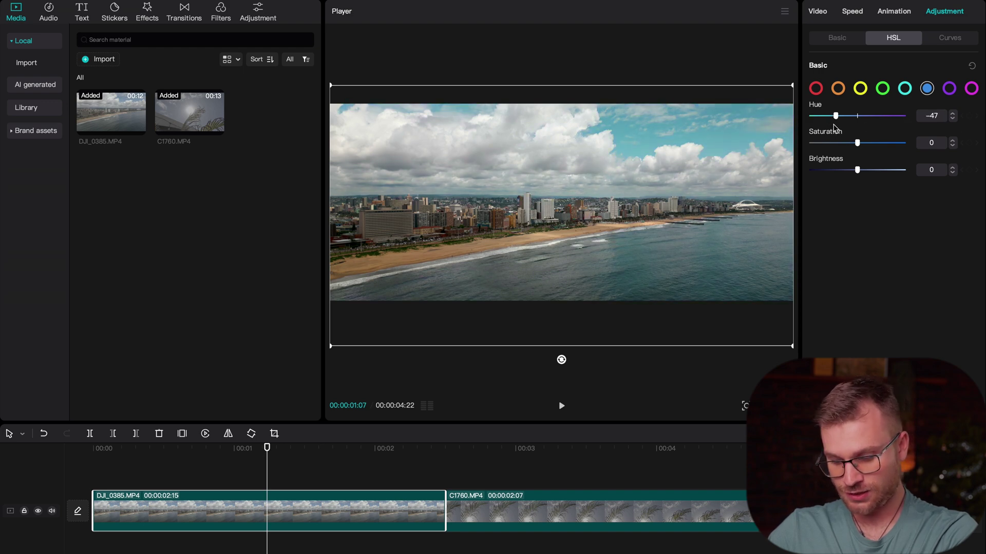
drag(834, 128, 830, 127)
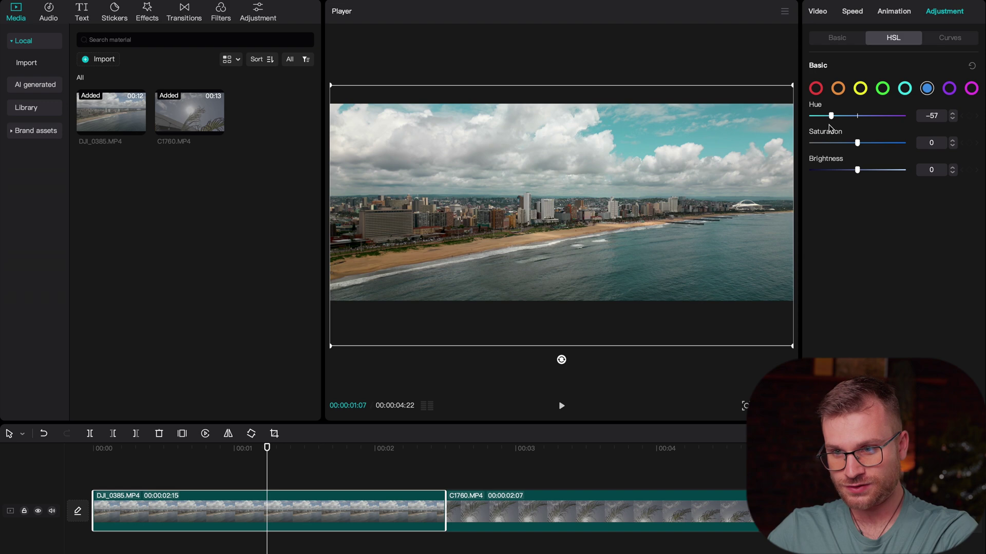
drag(857, 144, 871, 147)
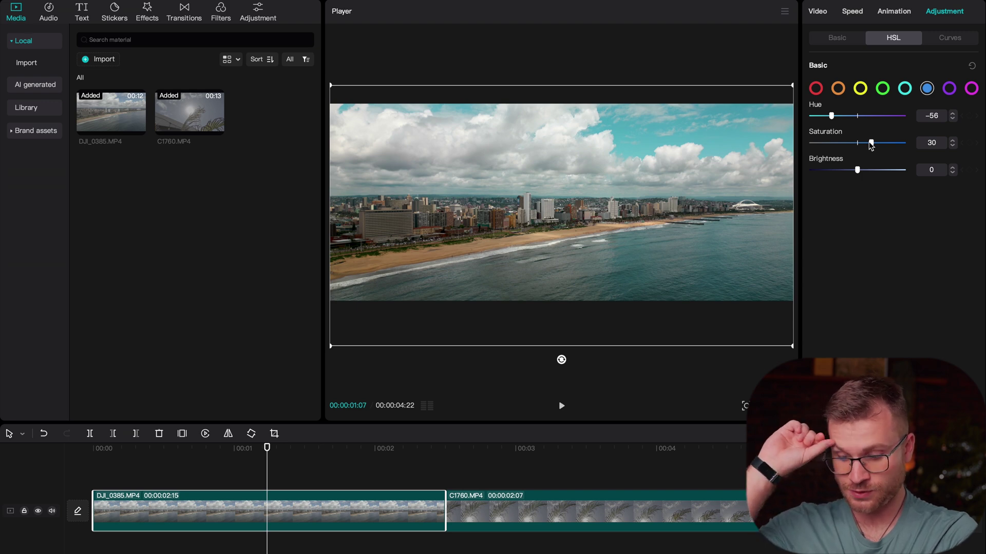
mouse_move(857, 170)
mouse_down()
mouse_move(892, 170)
mouse_move(836, 171)
mouse_move(906, 183)
mouse_move(858, 180)
mouse_up()
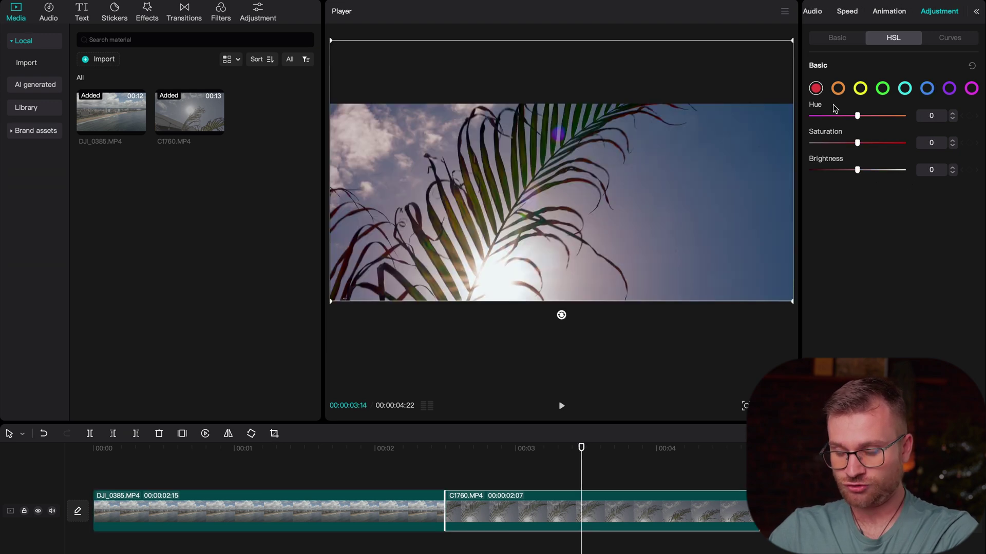
Step: Set the palm clip's orange HSL to Hue -84 and Saturation 35
click(838, 89)
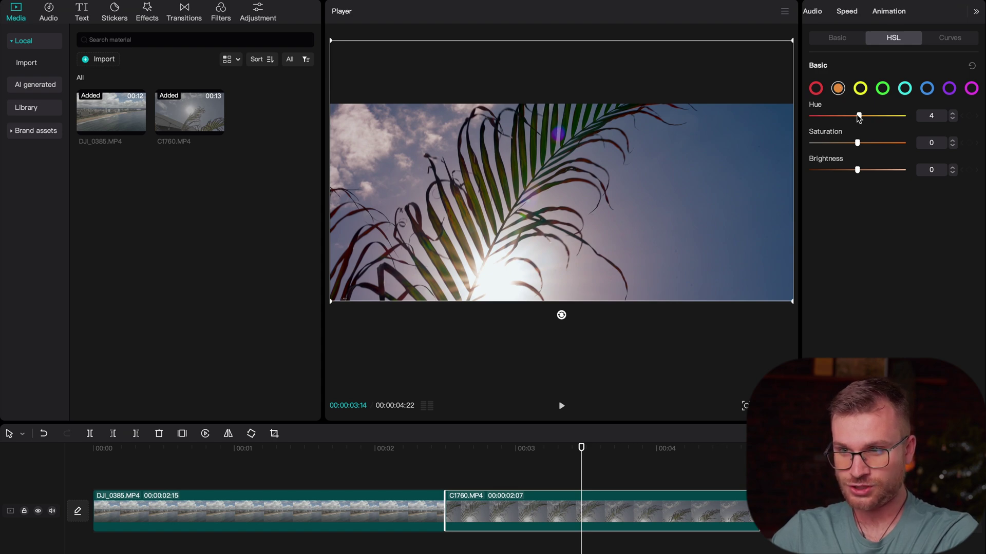
drag(859, 117, 819, 119)
mouse_move(857, 144)
mouse_down()
mouse_move(882, 145)
mouse_move(873, 150)
mouse_up()
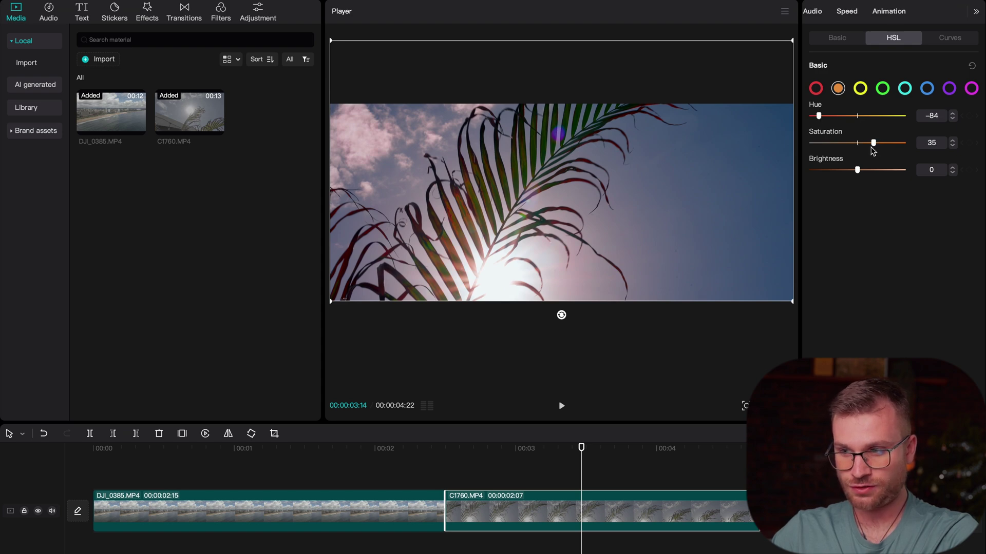
Step: Set the blues to Hue -49 and Saturation 10 to turn the sky teal
click(927, 89)
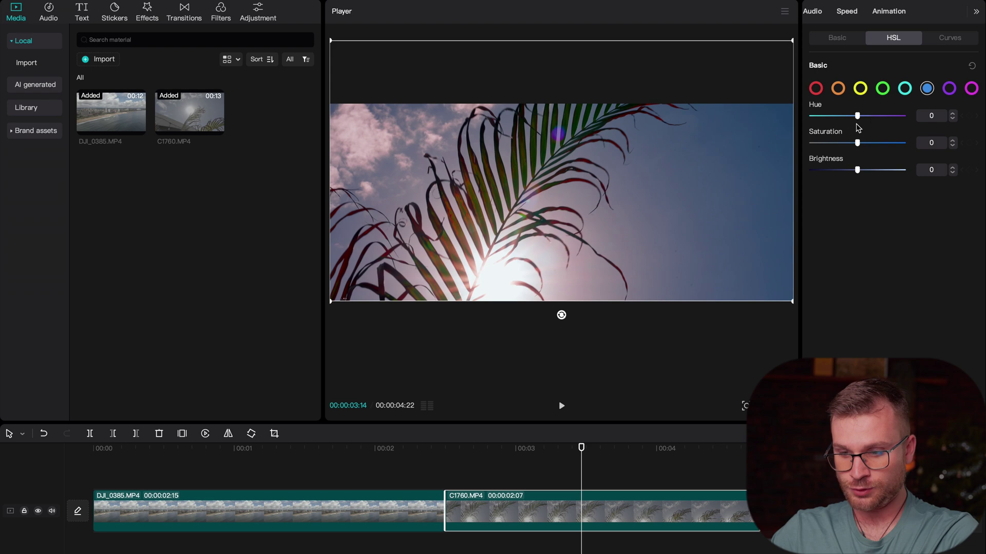
drag(856, 116, 835, 117)
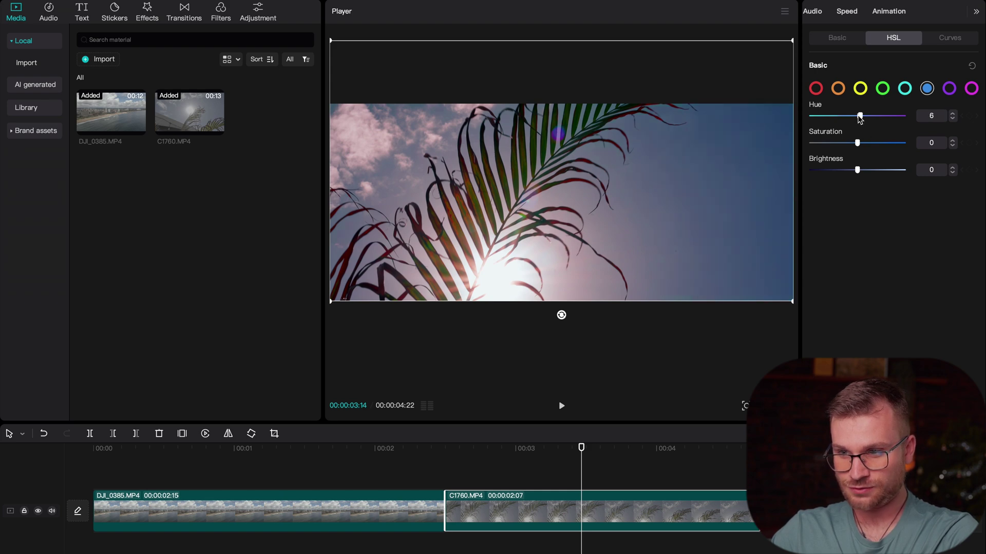
drag(836, 117, 837, 122)
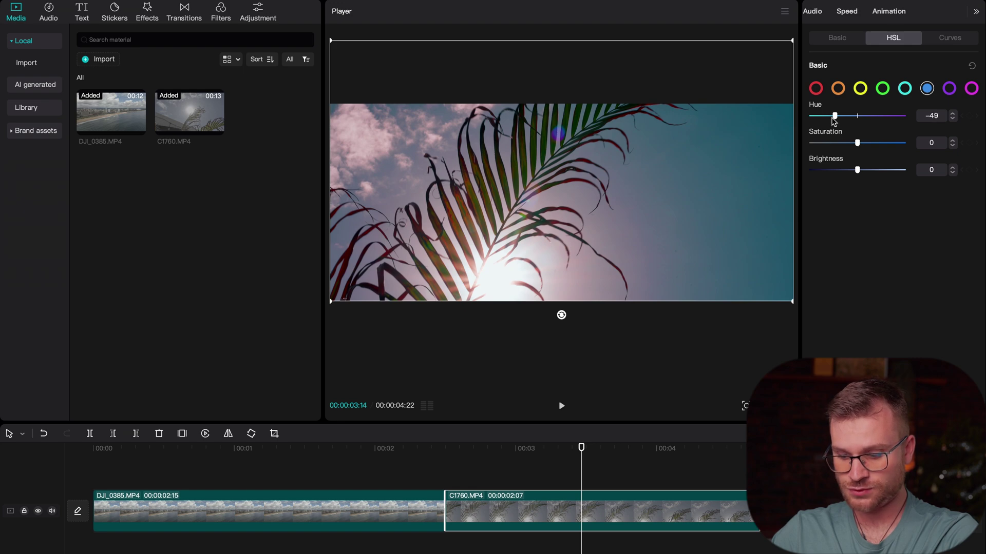
drag(861, 149, 863, 149)
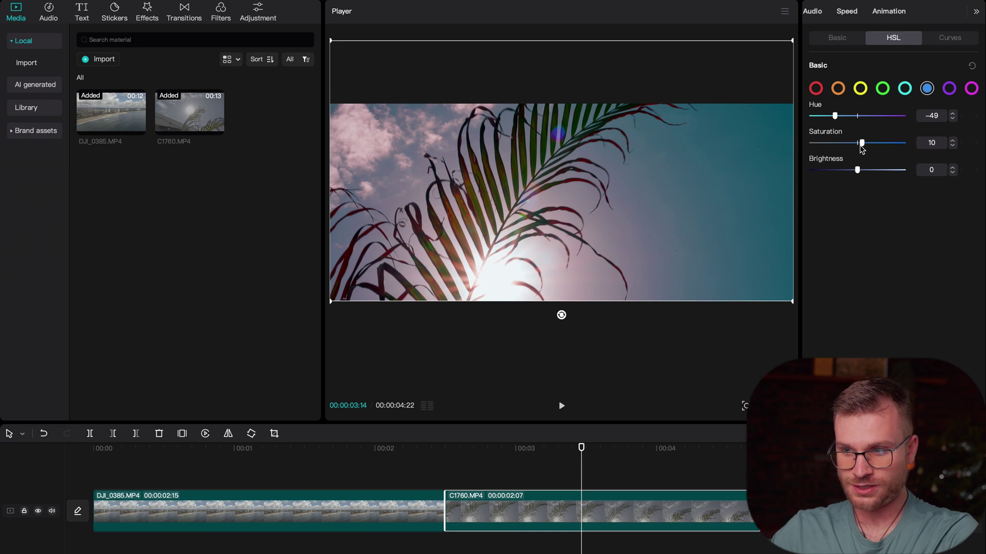
click(557, 461)
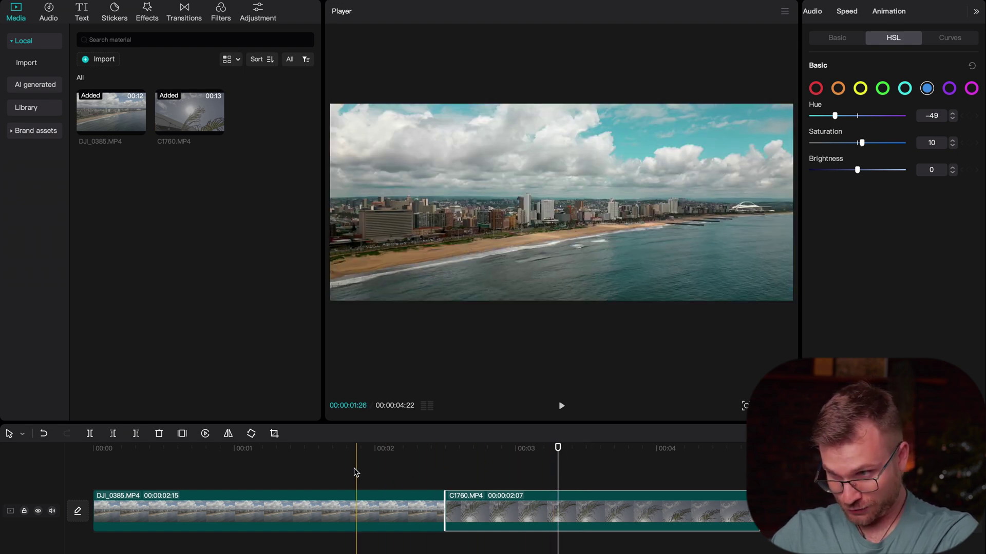
click(548, 462)
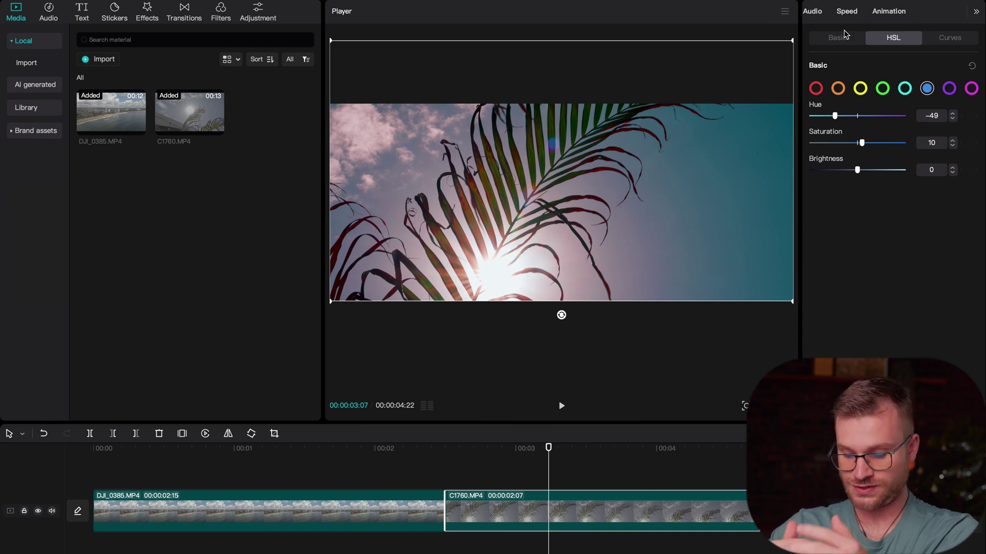
Step: Add the Lens effect Edge Glow and set the beach clip's Glow to 45
click(295, 501)
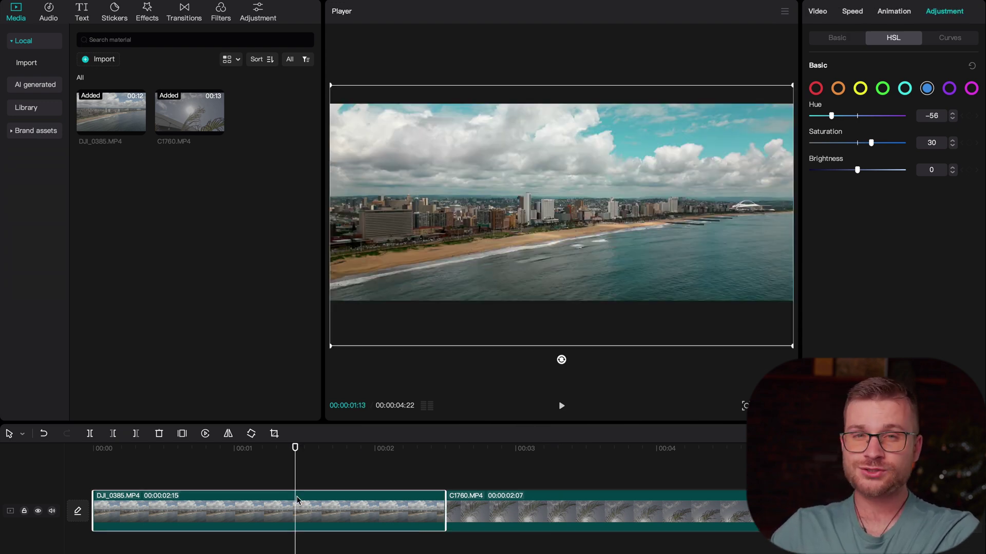
click(147, 14)
click(23, 145)
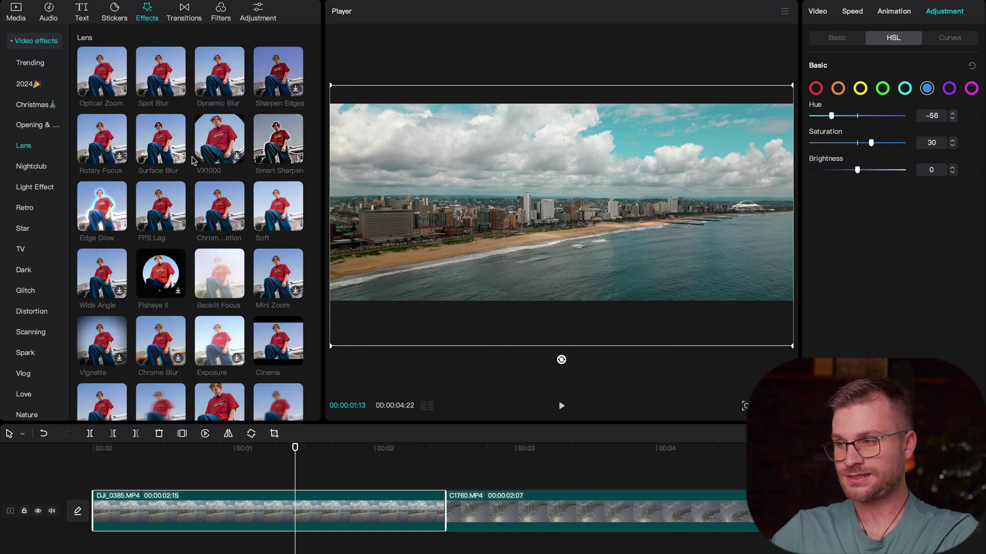
mouse_move(216, 190)
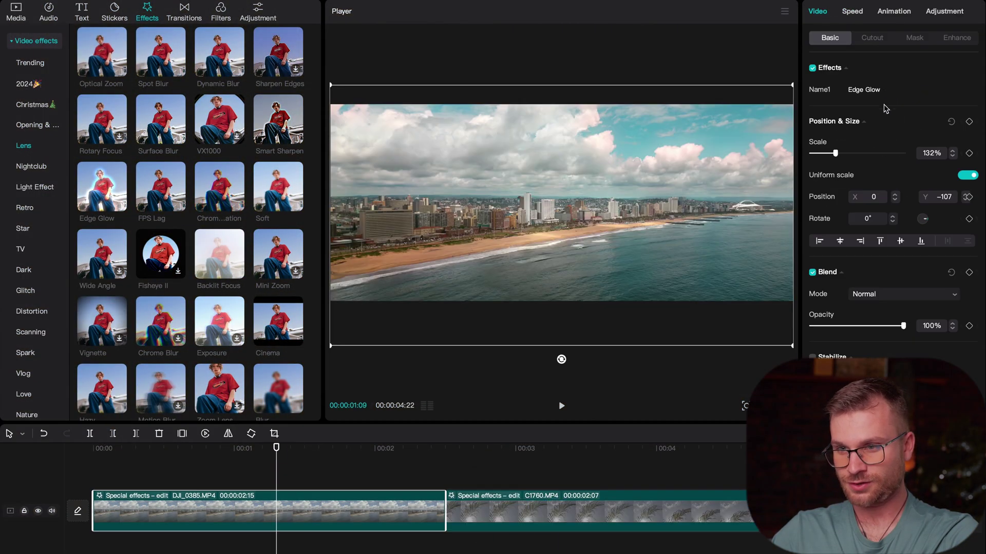
click(839, 91)
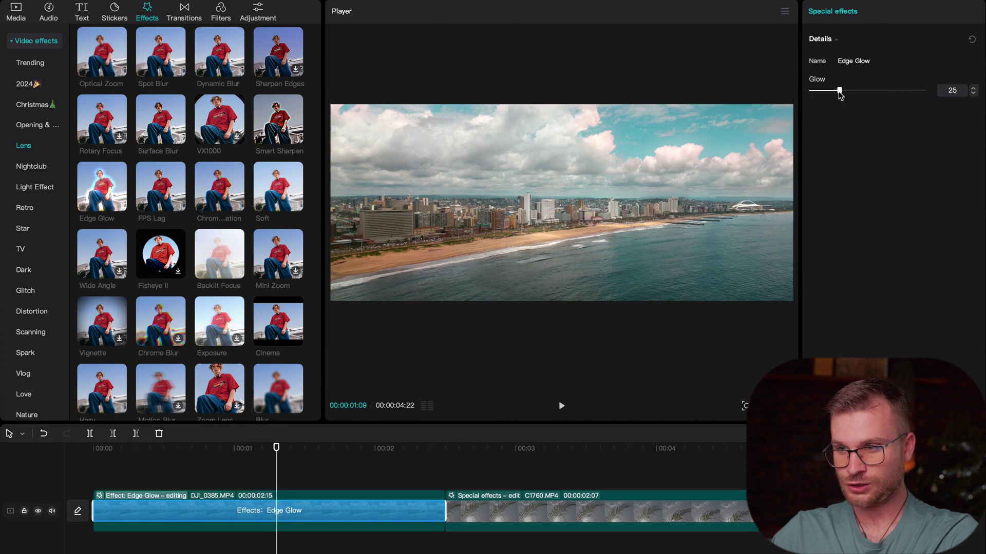
drag(839, 92, 863, 98)
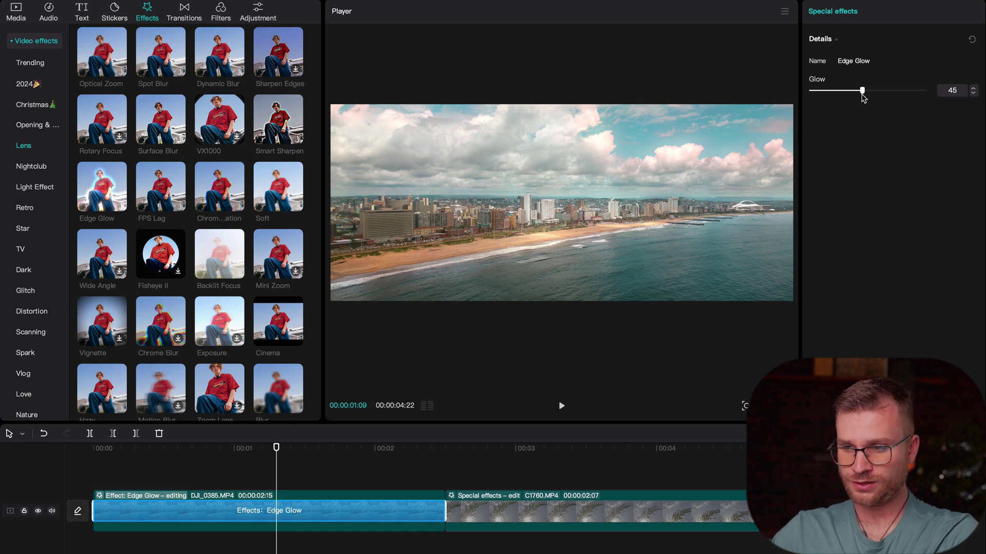
Step: Set the palm clip's Edge Glow strength to 20
click(588, 447)
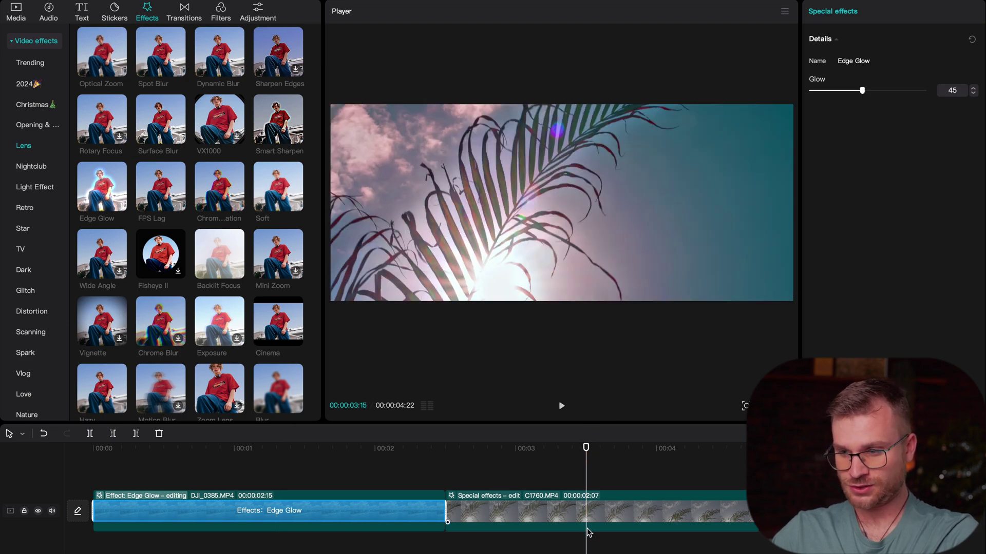
click(587, 513)
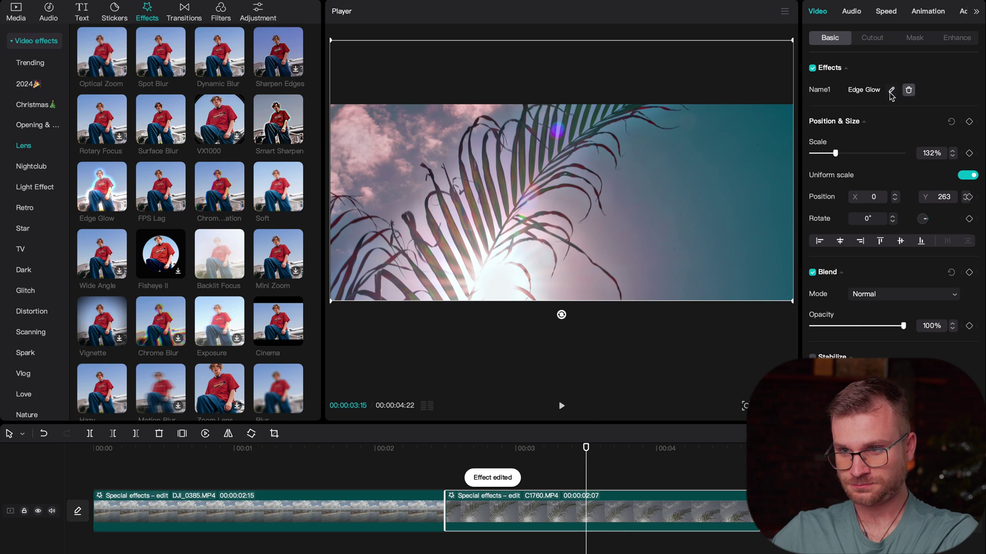
click(908, 90)
drag(863, 92, 983, 92)
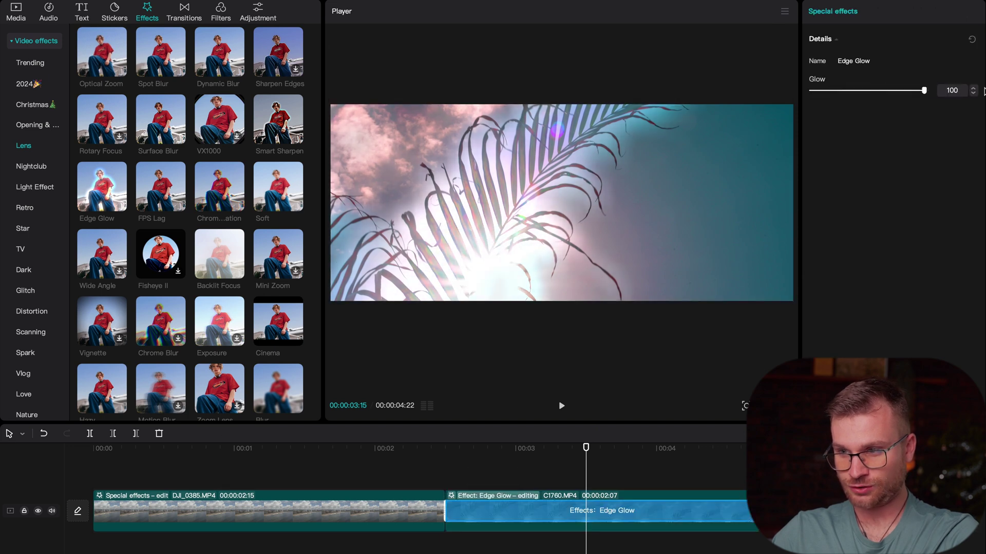
drag(919, 91, 835, 93)
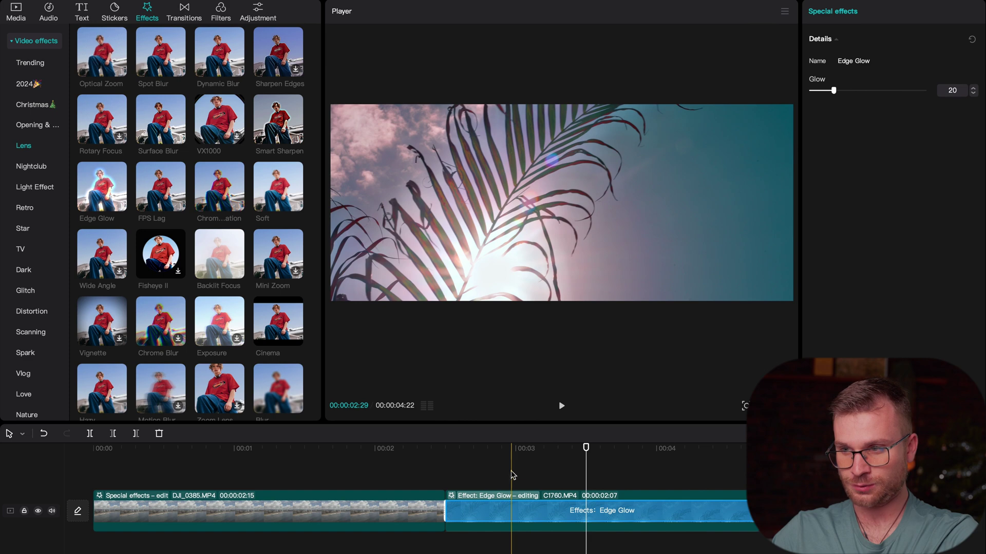
Step: Apply the Movies filter Hope to the beach clip and lower its strength to 25
click(512, 475)
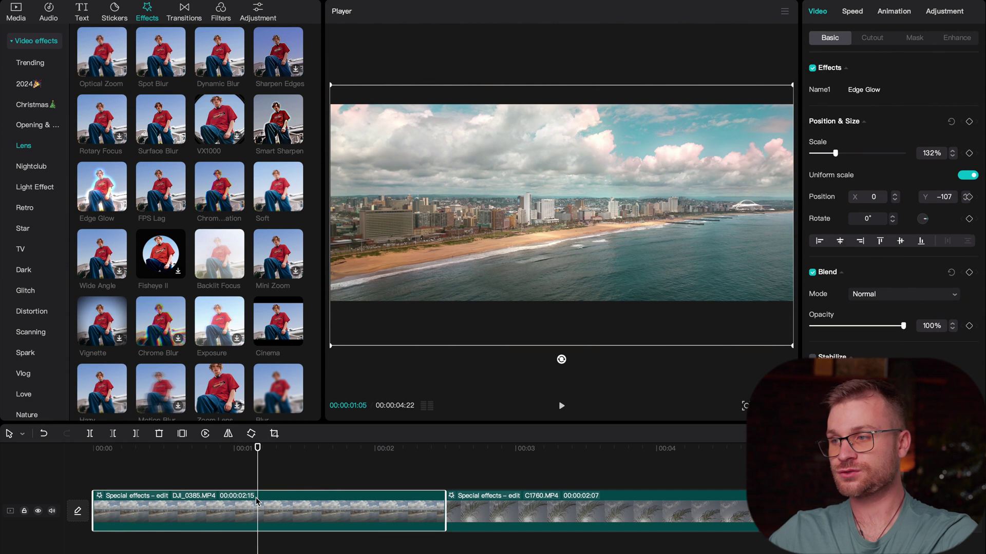
click(217, 11)
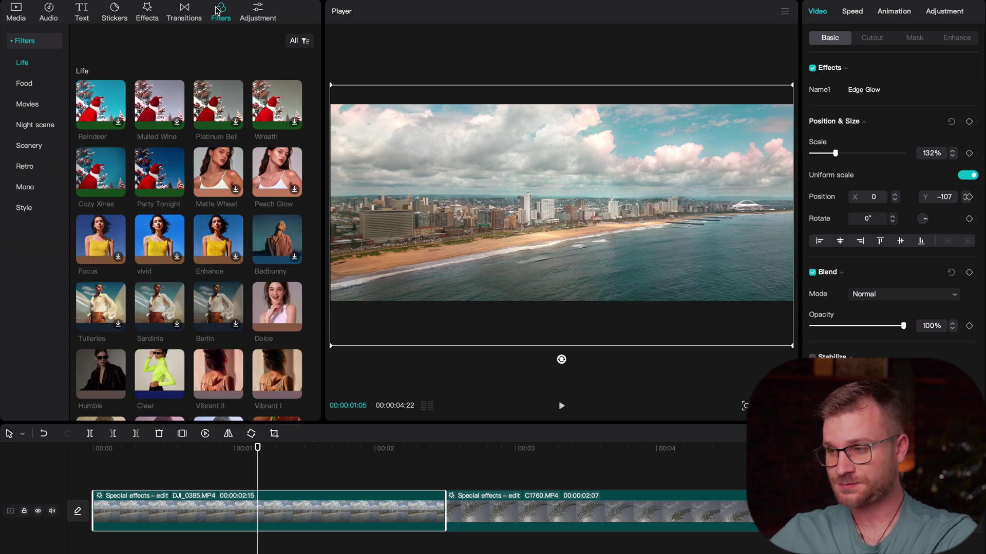
click(28, 105)
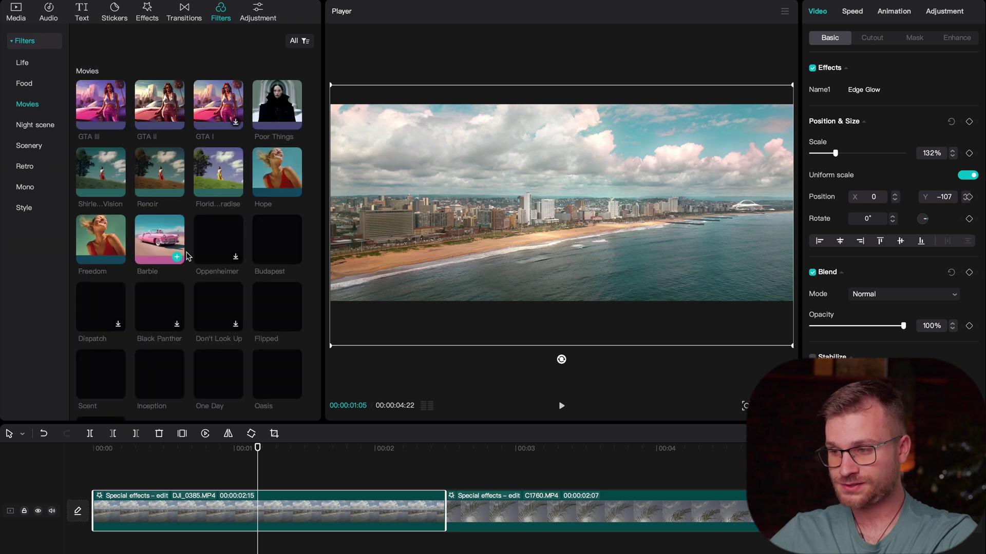
drag(273, 180, 177, 513)
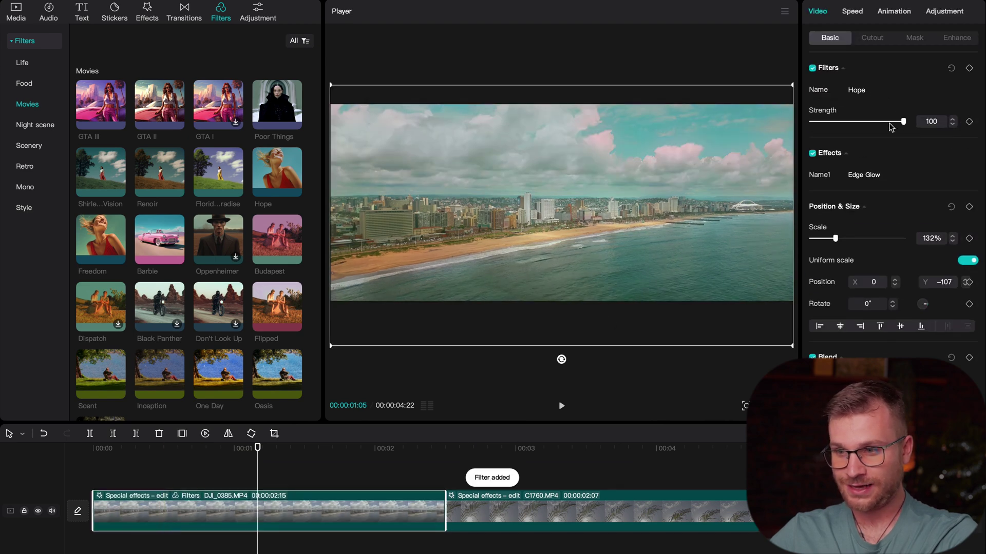
drag(902, 121, 828, 127)
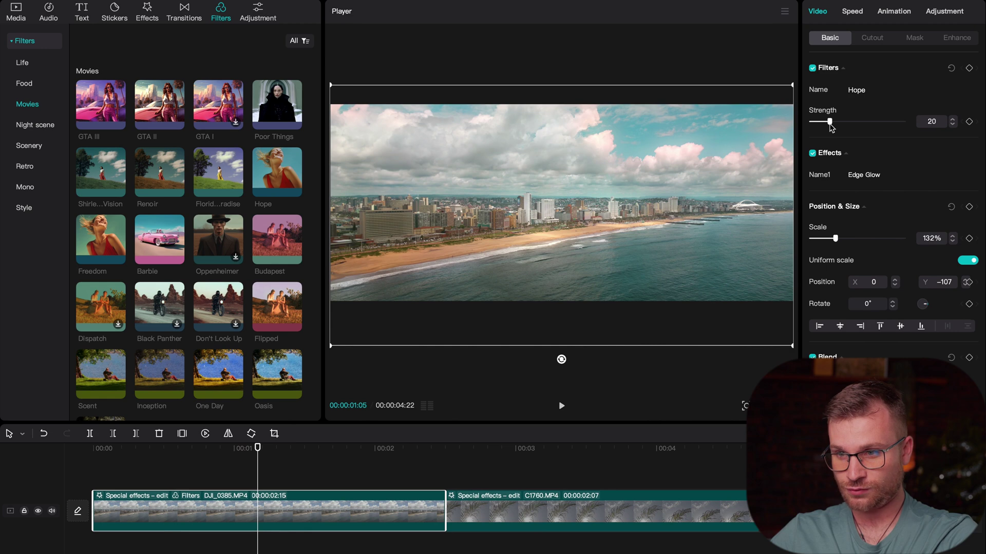
Step: Toggle the Hope filter off and on to compare the beach clip before and after
click(812, 68)
click(812, 69)
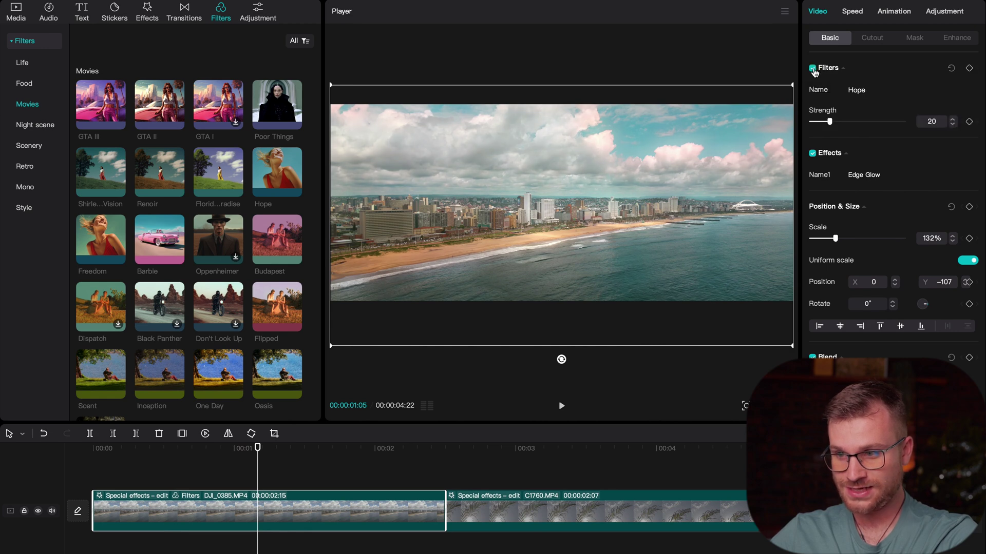
click(812, 69)
click(813, 70)
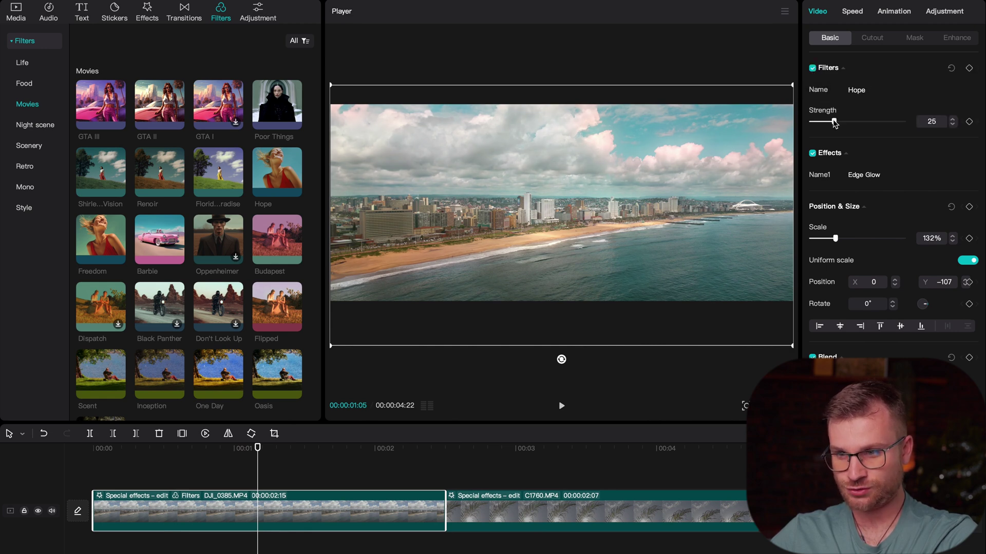
click(812, 68)
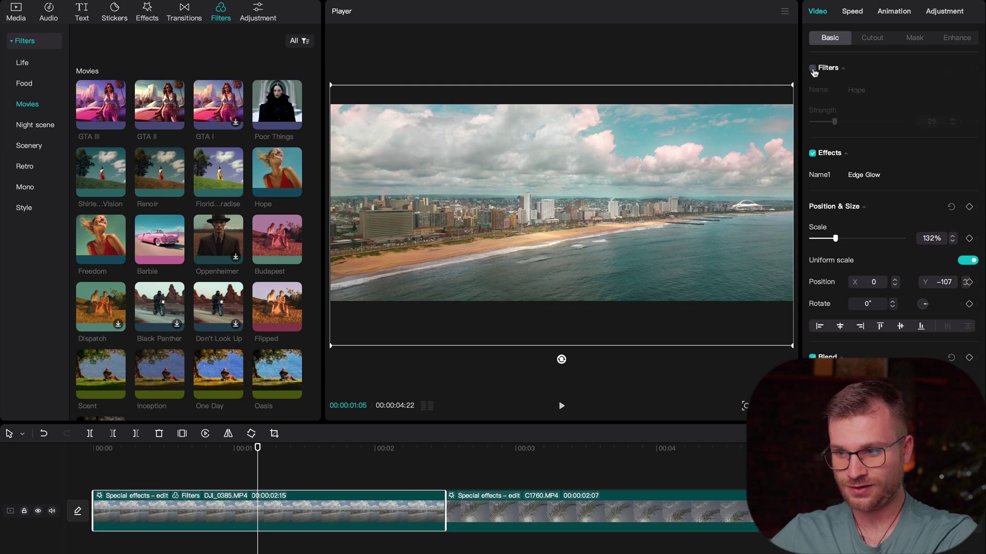
click(813, 69)
click(812, 68)
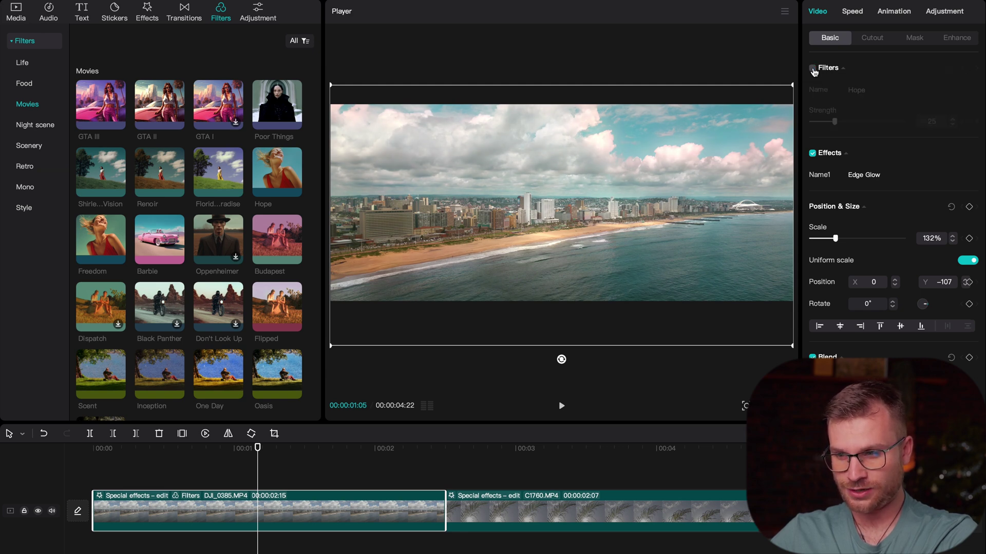
click(812, 68)
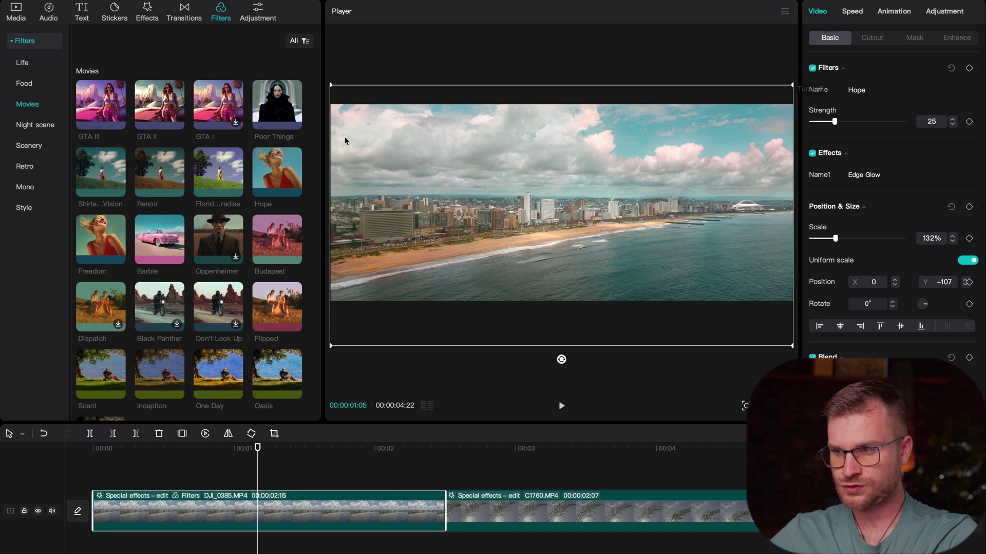
Step: Apply Hope to the palm clip and reduce its strength to 39
drag(277, 172, 516, 508)
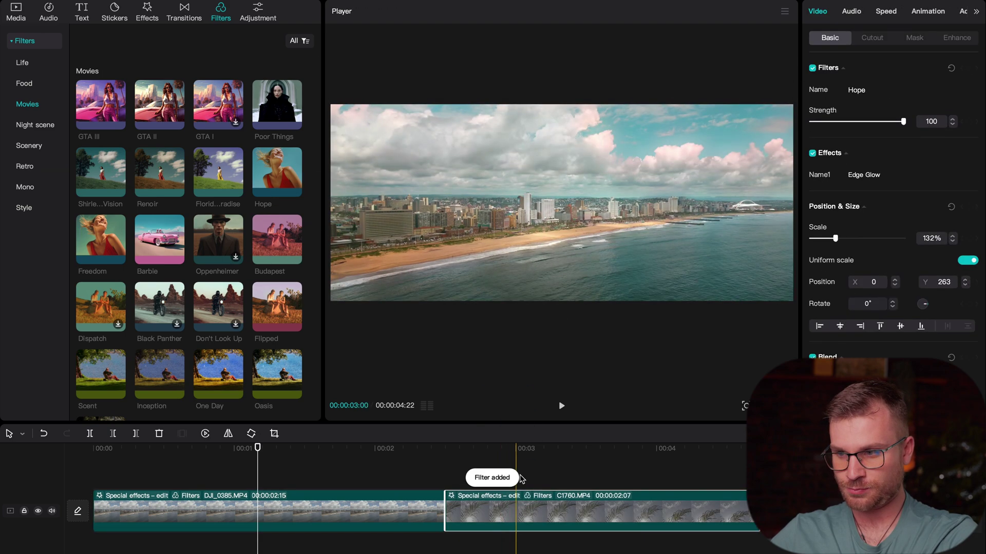
drag(544, 452, 558, 452)
click(860, 121)
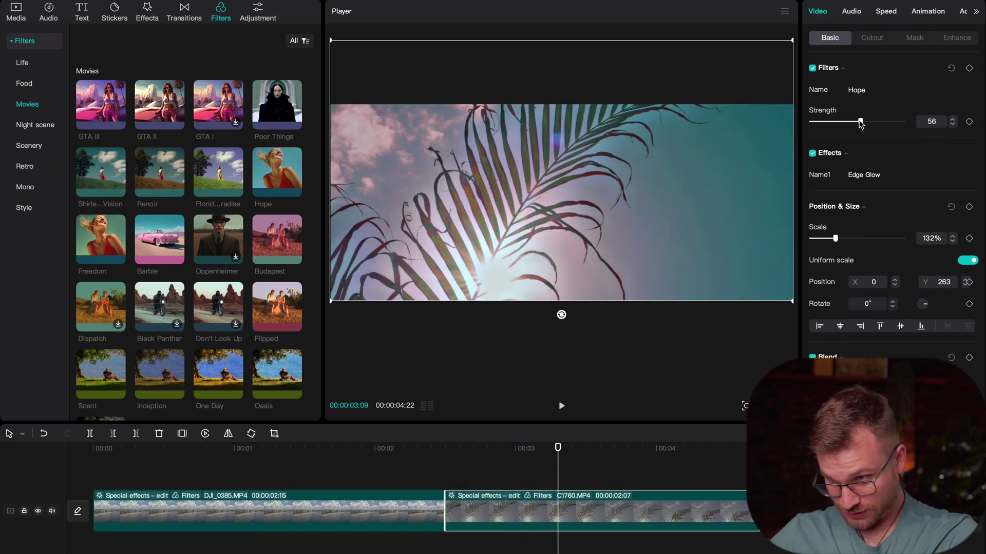
drag(855, 125, 848, 127)
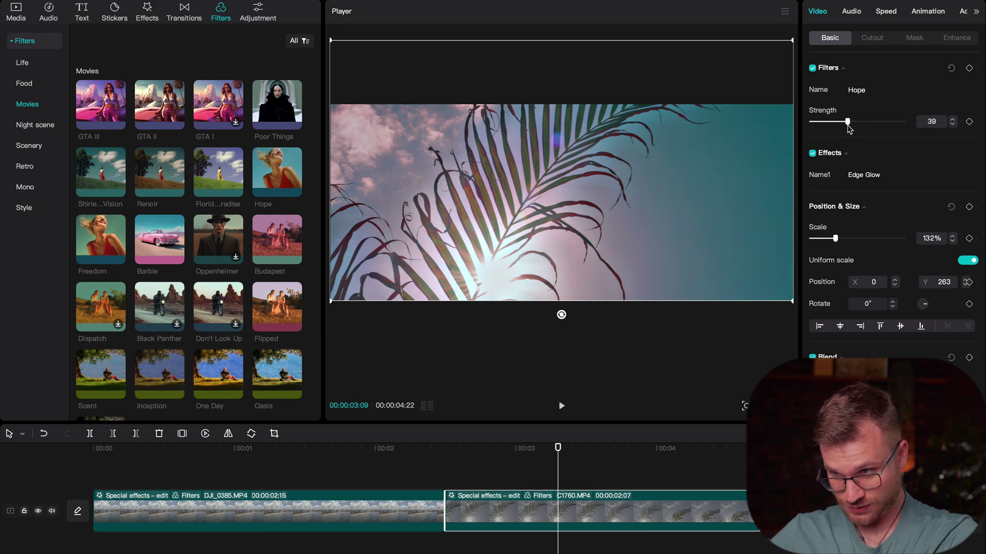
click(380, 472)
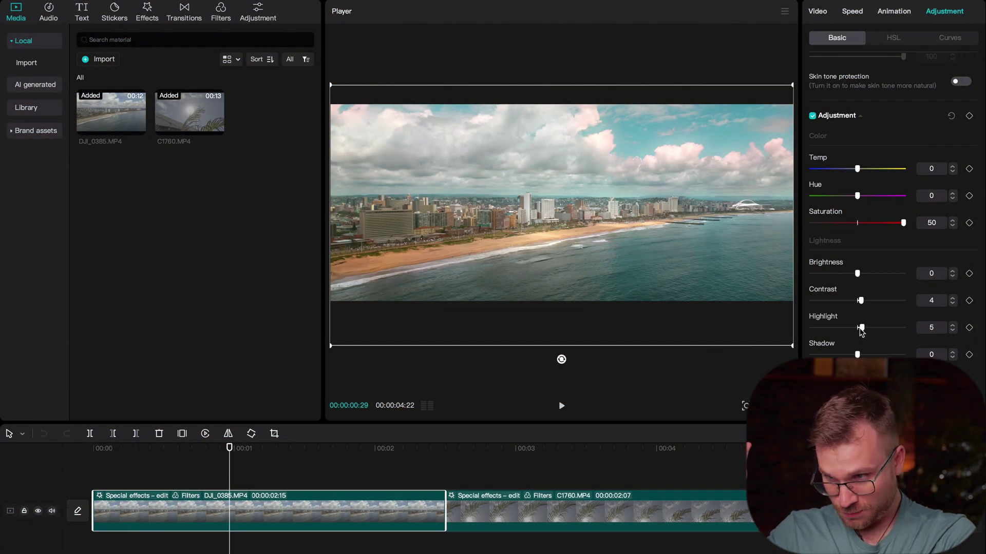
Step: Raise the beach clip's Highlight and adjust its Shadow level
drag(861, 329, 862, 330)
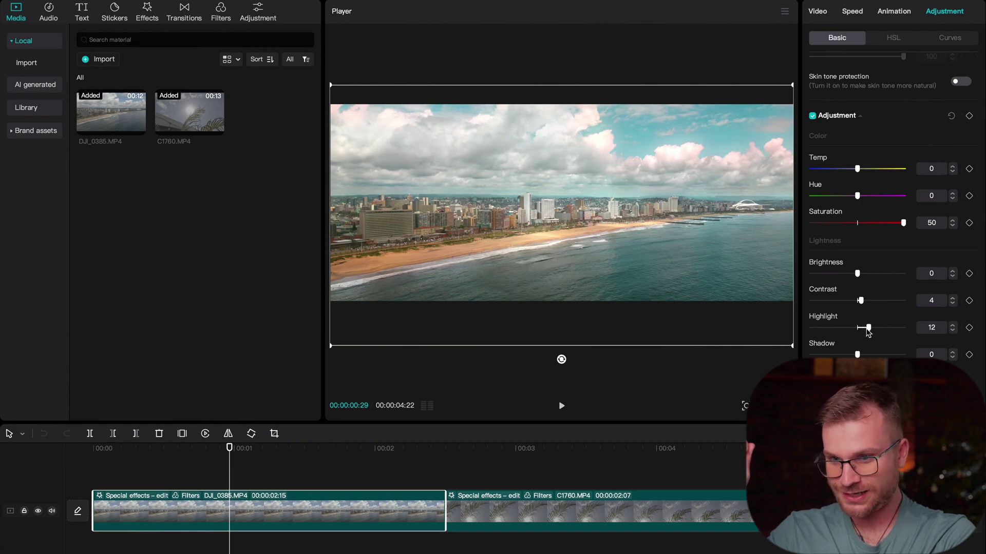
scroll(865, 341, down, 1)
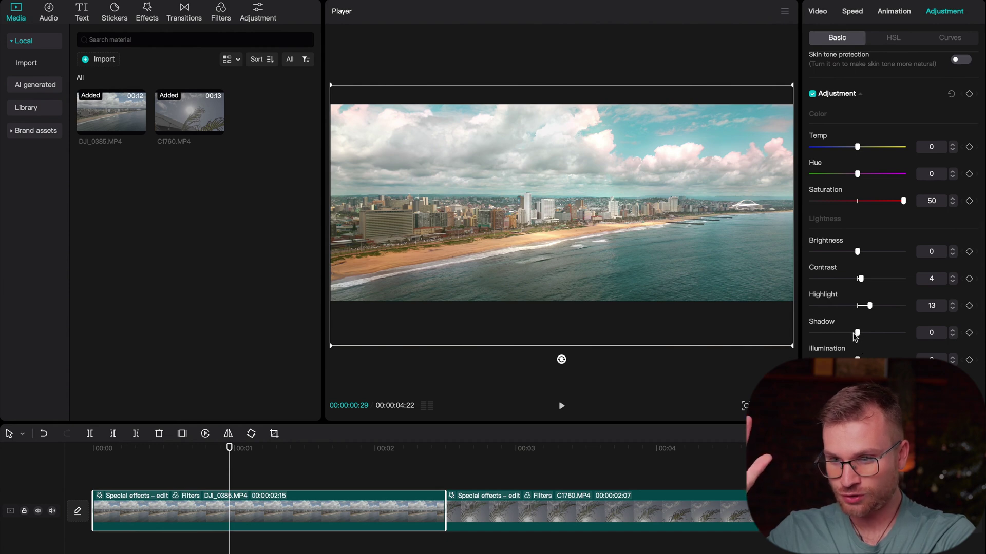
drag(857, 332, 836, 339)
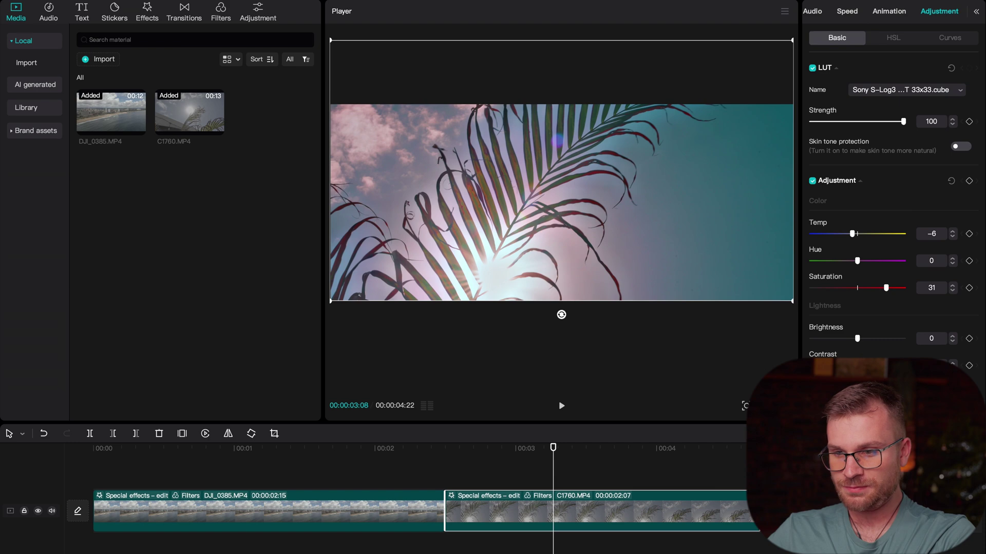
Step: On the palm clip, set Shadow to 12, Highlight to 14 and lower Saturation to 18
scroll(890, 218, down, 1)
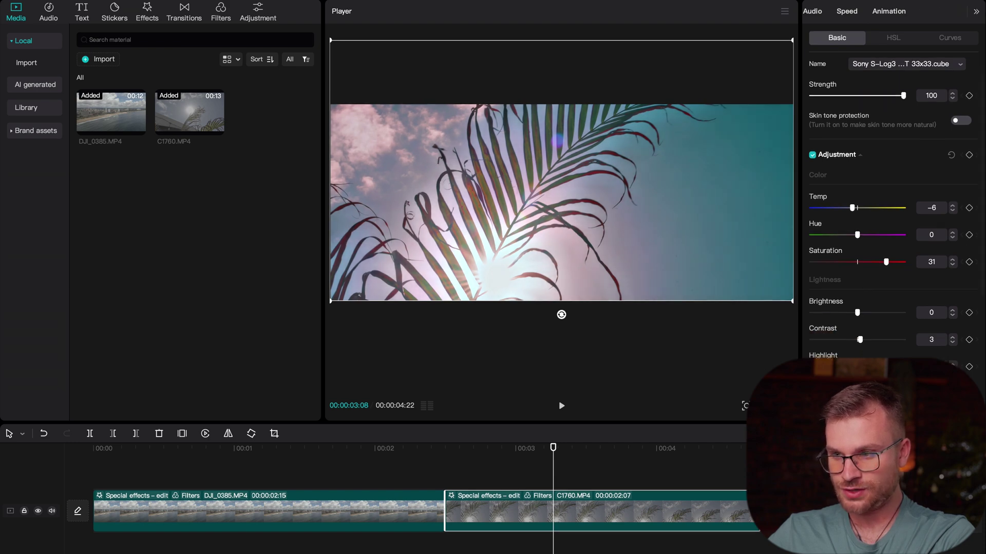
scroll(891, 218, down, 1)
scroll(917, 329, down, 1)
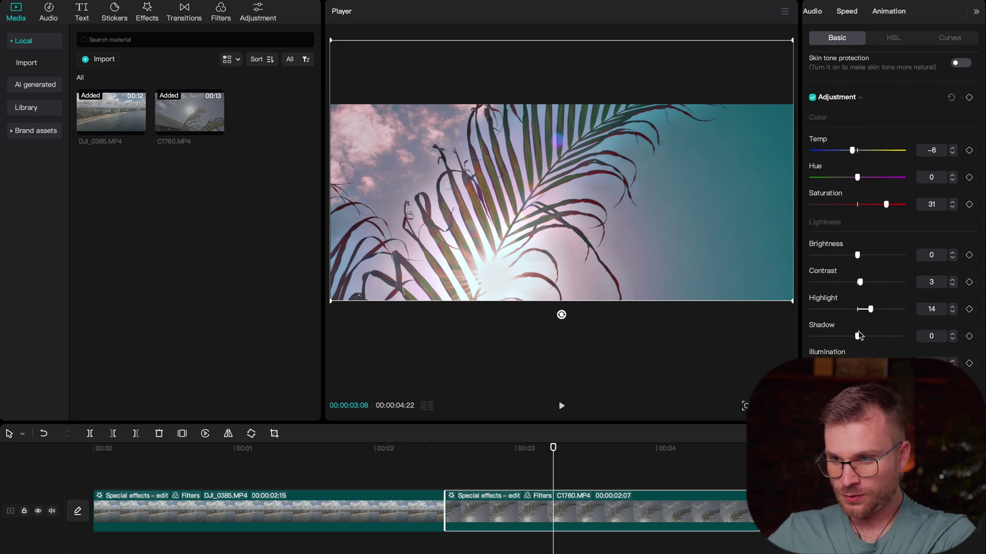
drag(857, 336, 872, 338)
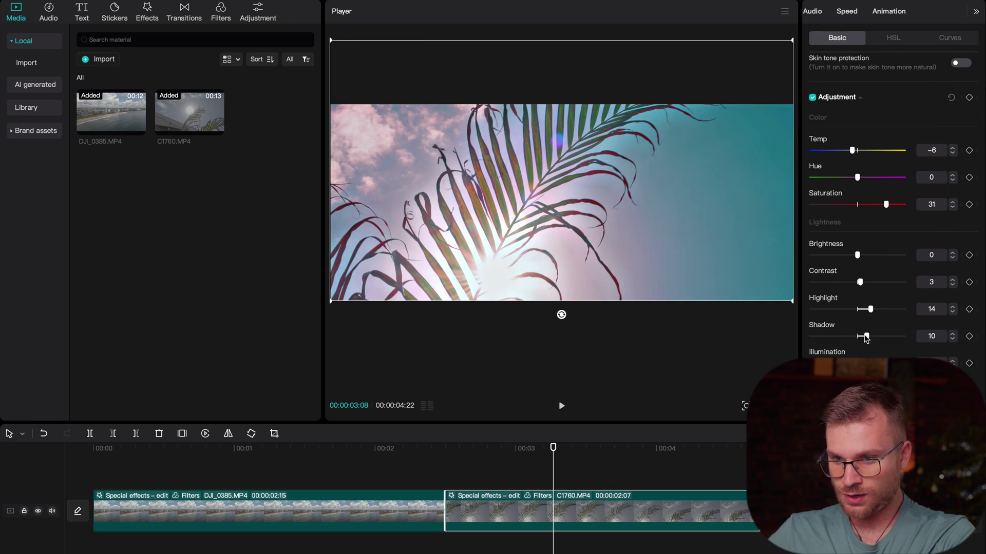
scroll(865, 334, down, 1)
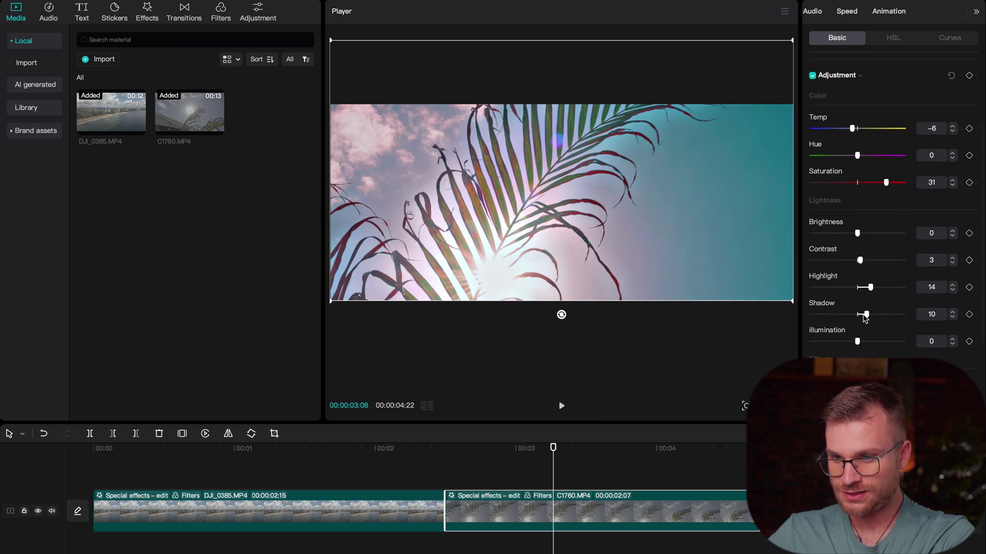
drag(865, 317, 867, 319)
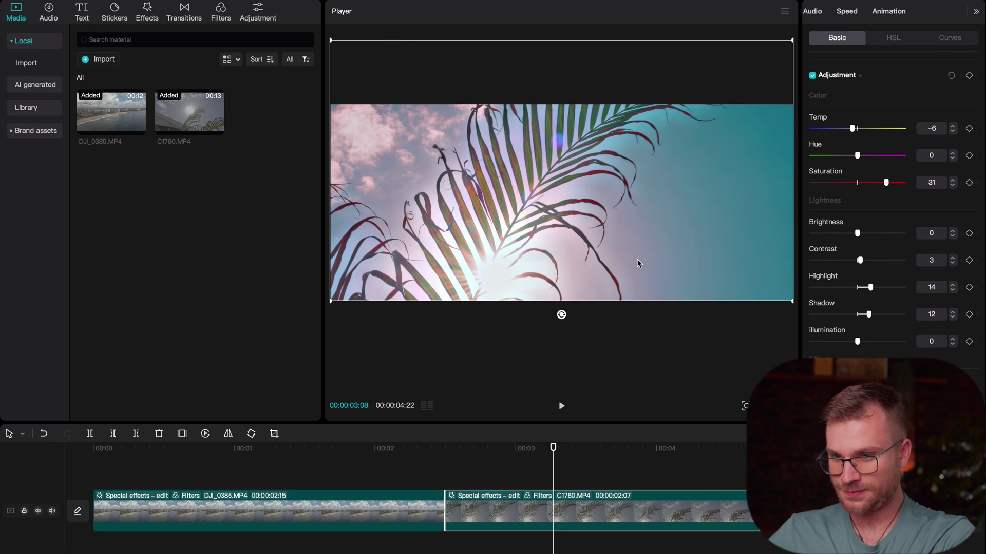
drag(887, 183, 879, 184)
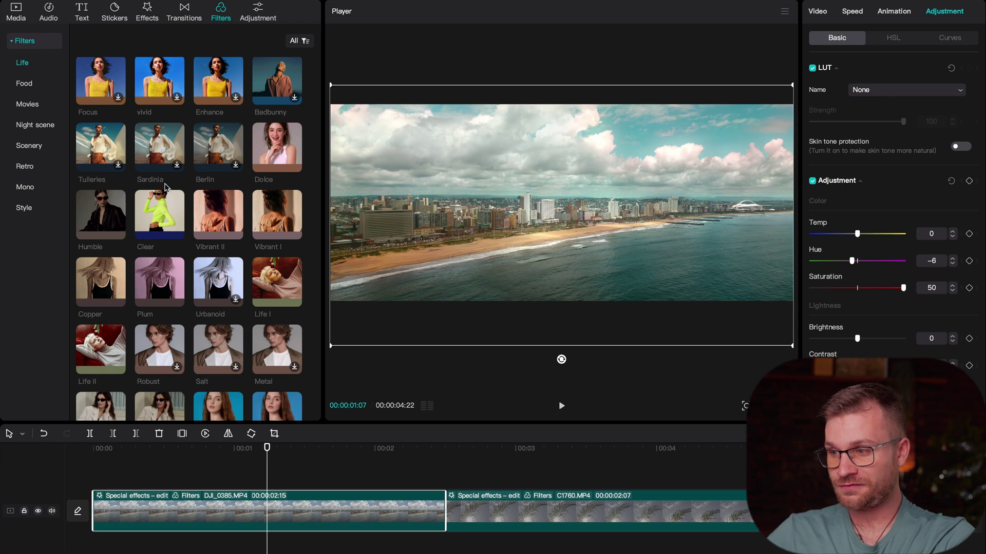
Step: Add the Clear filter at strength 100 on its own track spanning both clips
drag(159, 214, 88, 478)
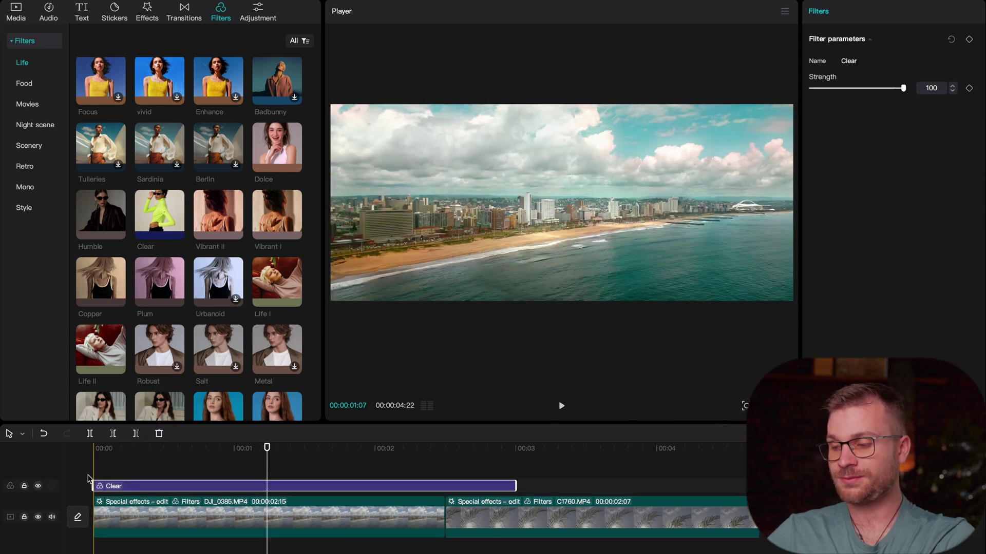
drag(516, 486, 759, 486)
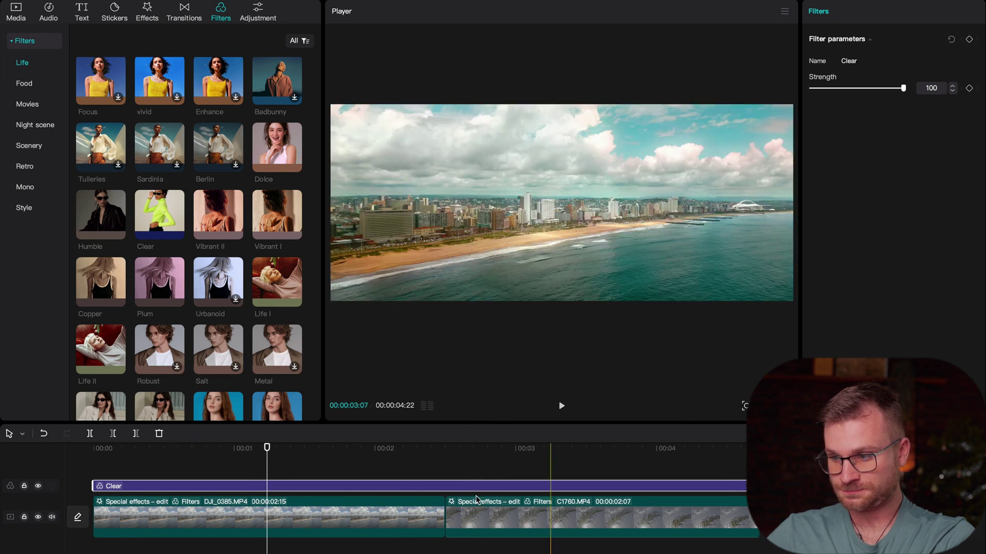
click(304, 486)
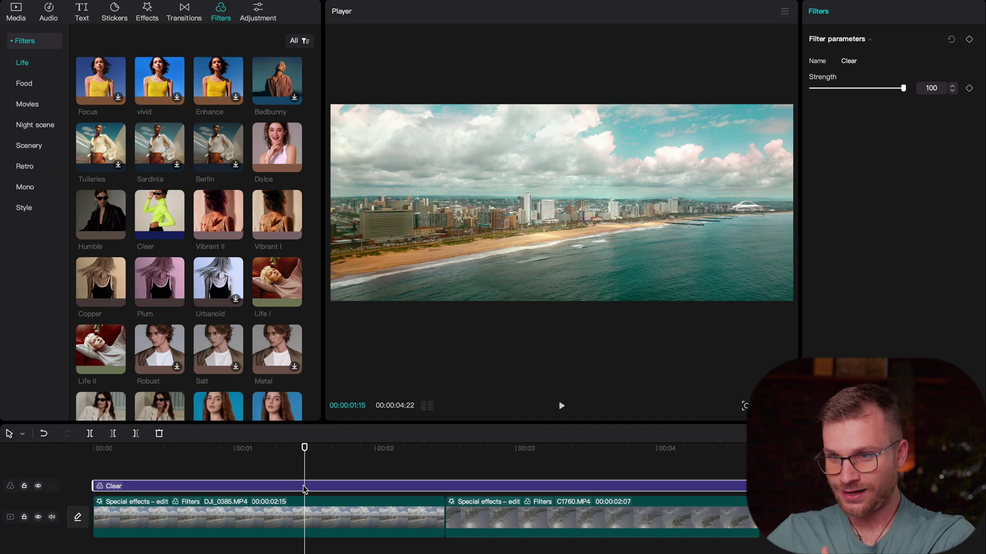
drag(846, 88, 904, 88)
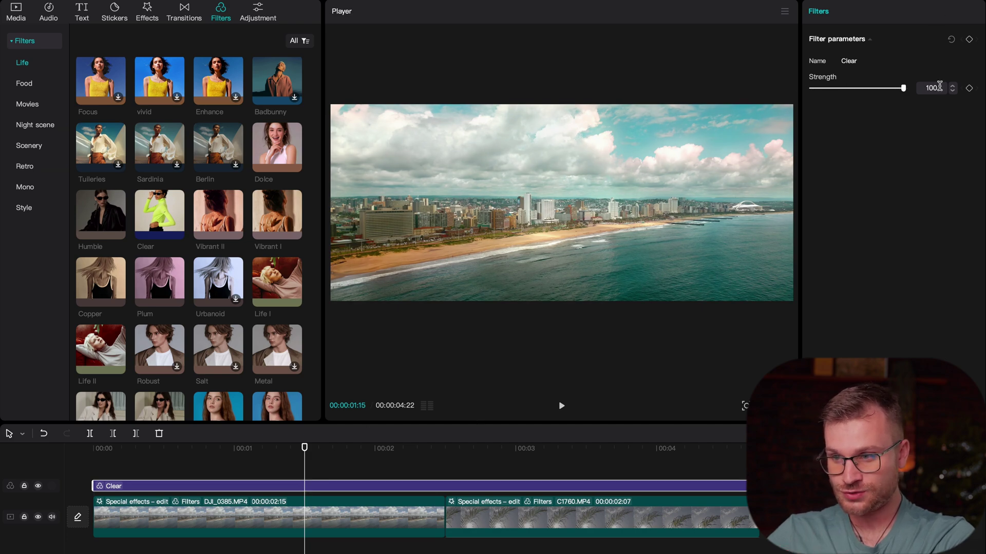
click(579, 474)
click(579, 486)
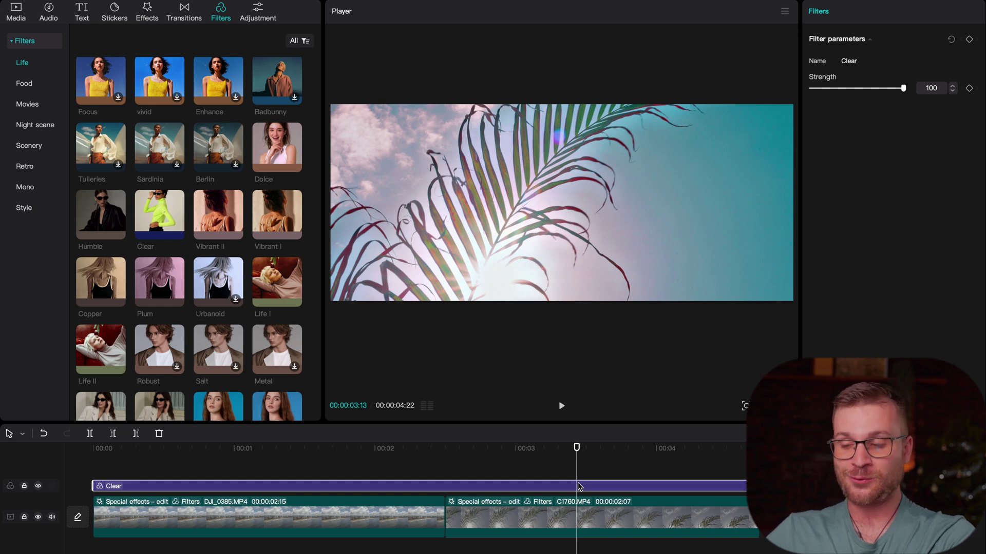
key(space)
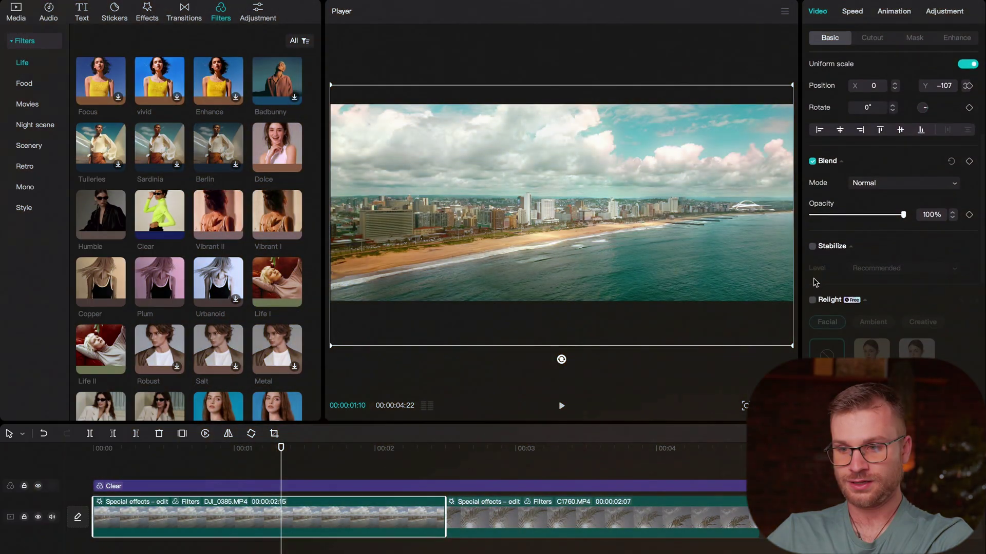
Step: Stabilize the palm clip at the recommended level and preview it
click(812, 306)
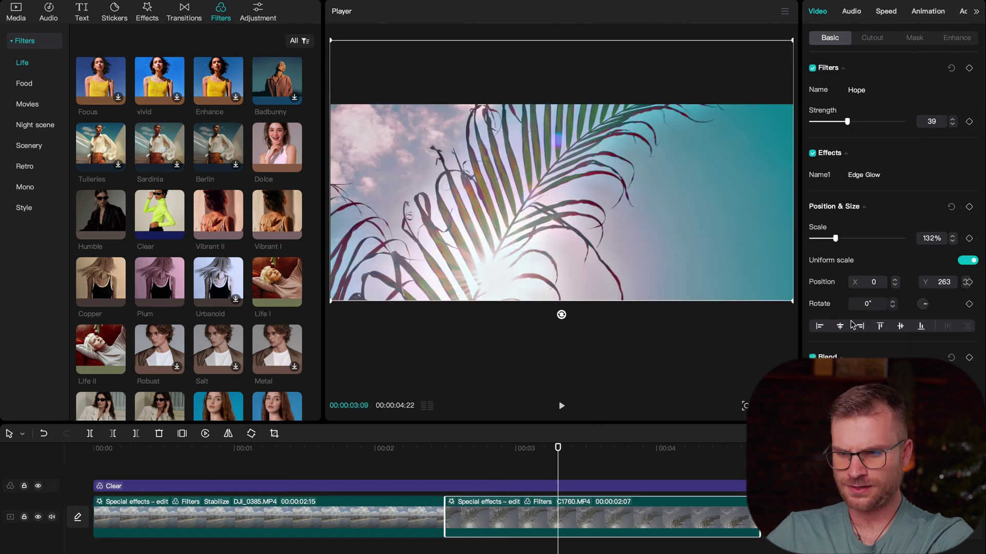
scroll(852, 325, down, 5)
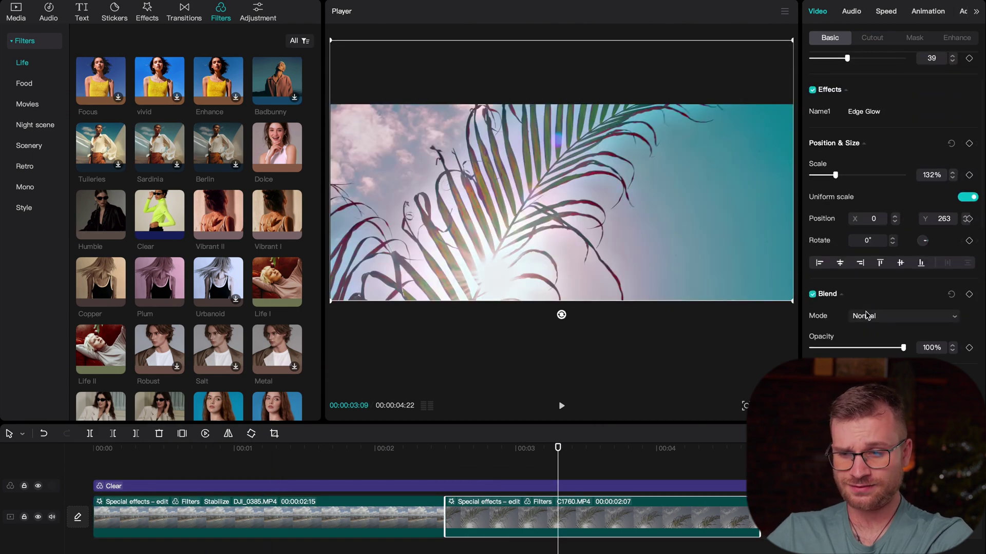
click(812, 282)
key(space)
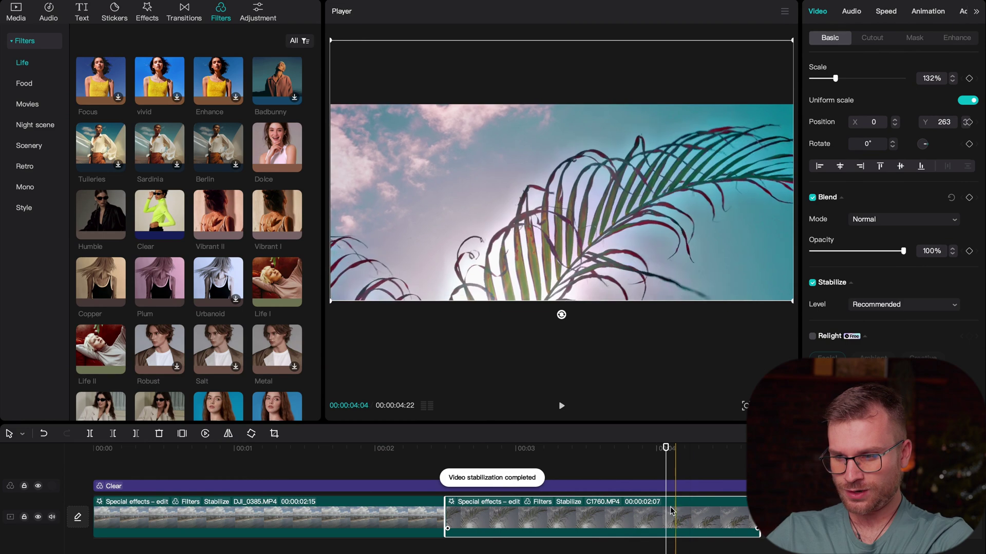
key(space)
scroll(488, 489, down, 2)
Step: Slow the palm clip to 0.5x and extend the Clear filter to its new end
click(502, 515)
click(502, 515)
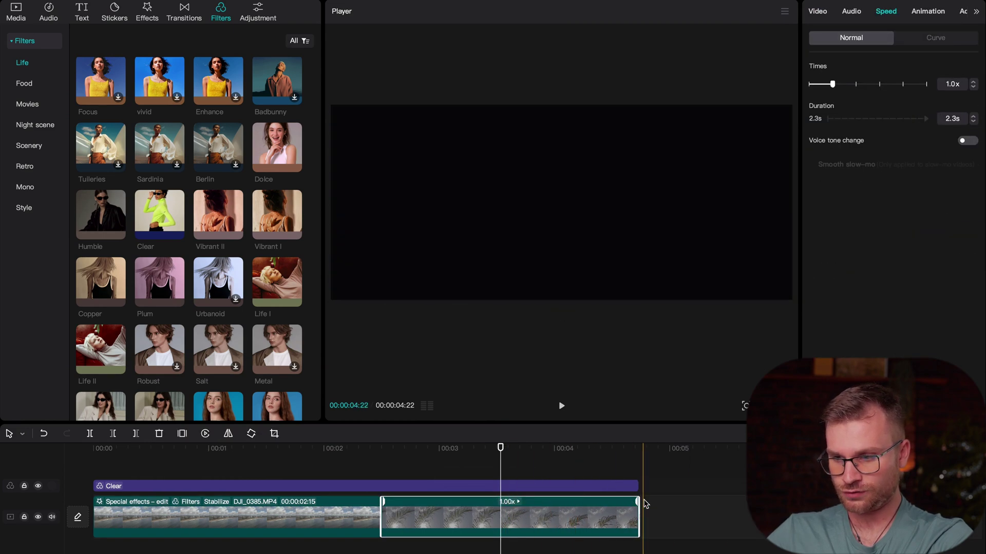
drag(638, 502, 649, 502)
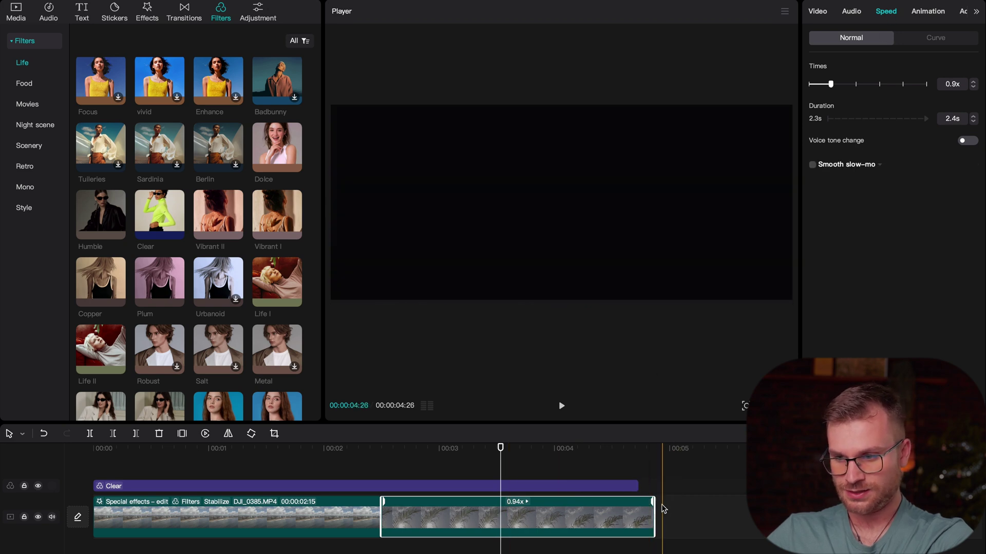
drag(653, 502, 896, 502)
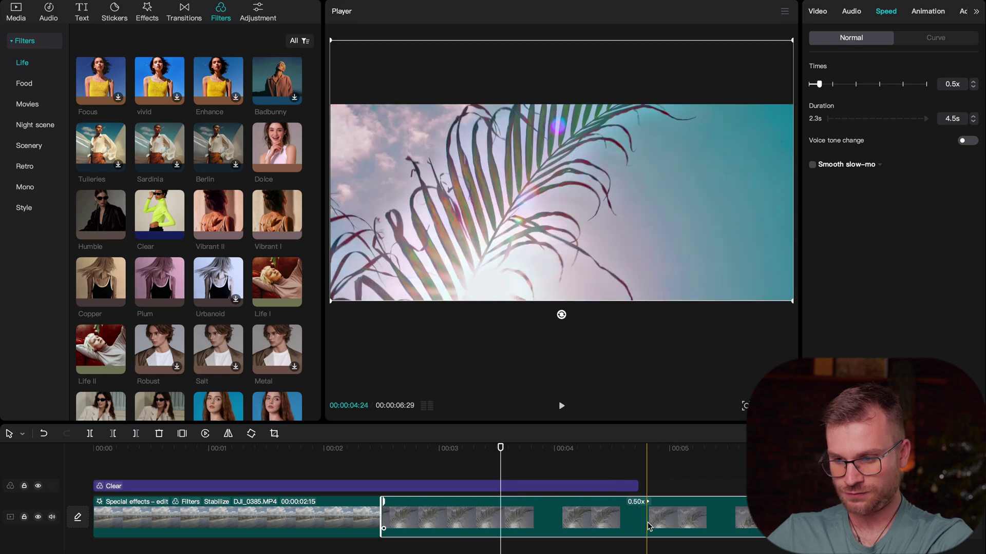
drag(637, 486, 763, 486)
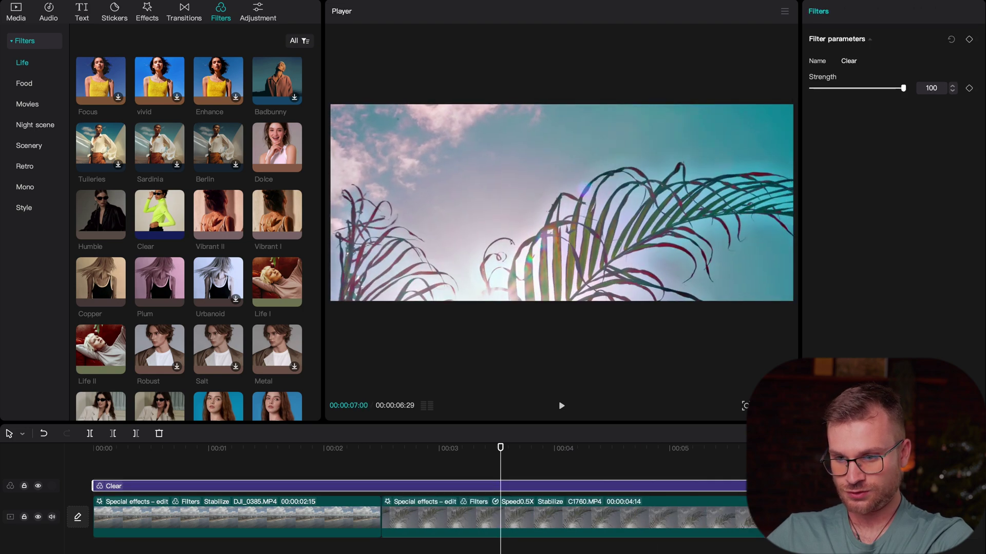
Step: Play back the slowed palm section and reselect the palm clip
click(546, 545)
key(space)
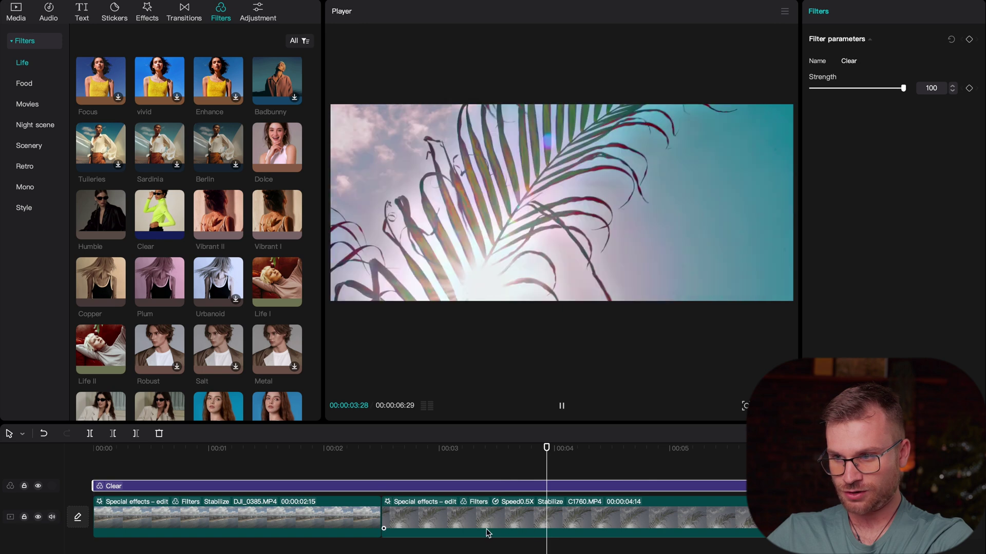
click(451, 470)
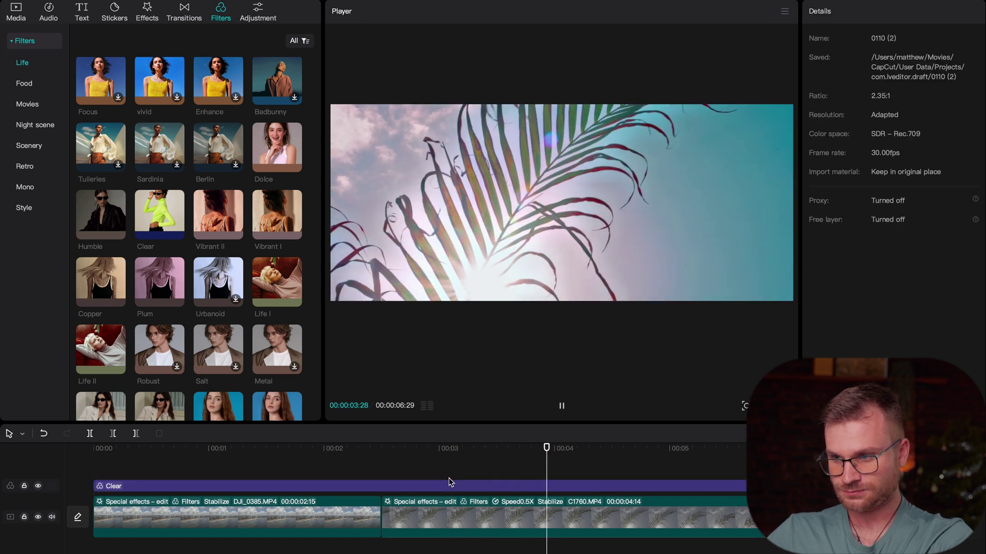
key(space)
key(space)
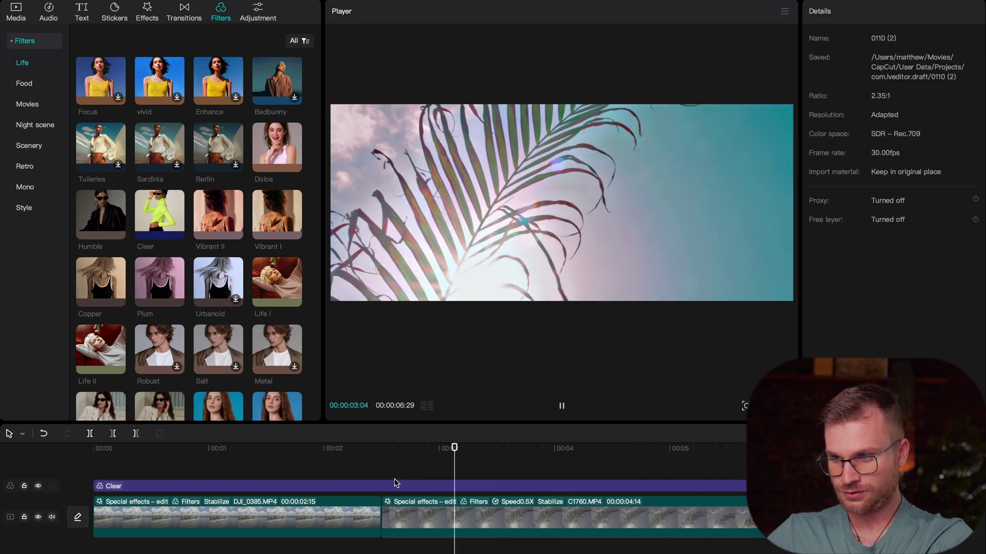
key(space)
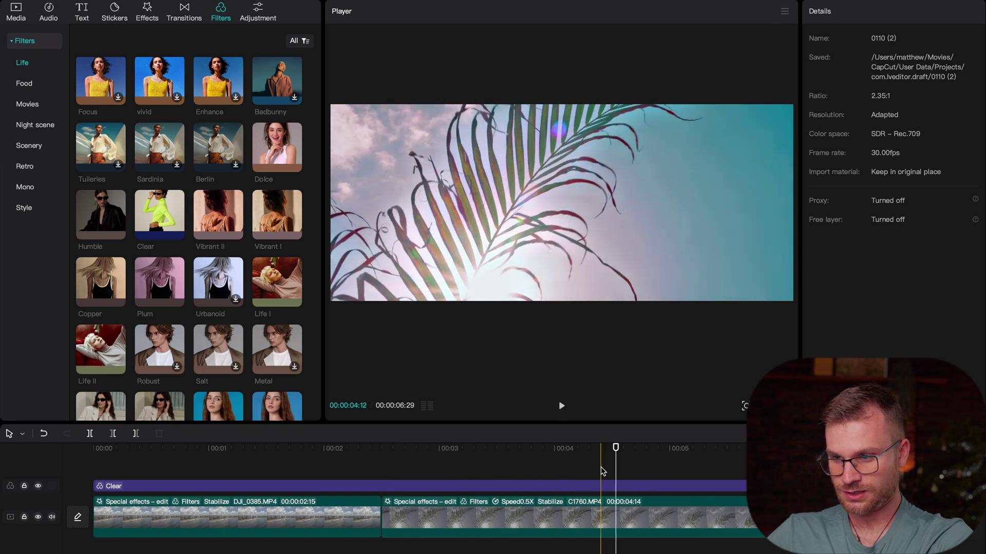
click(603, 521)
Step: Split the palm clip at the playhead to cut off its excess tail
key(super+b)
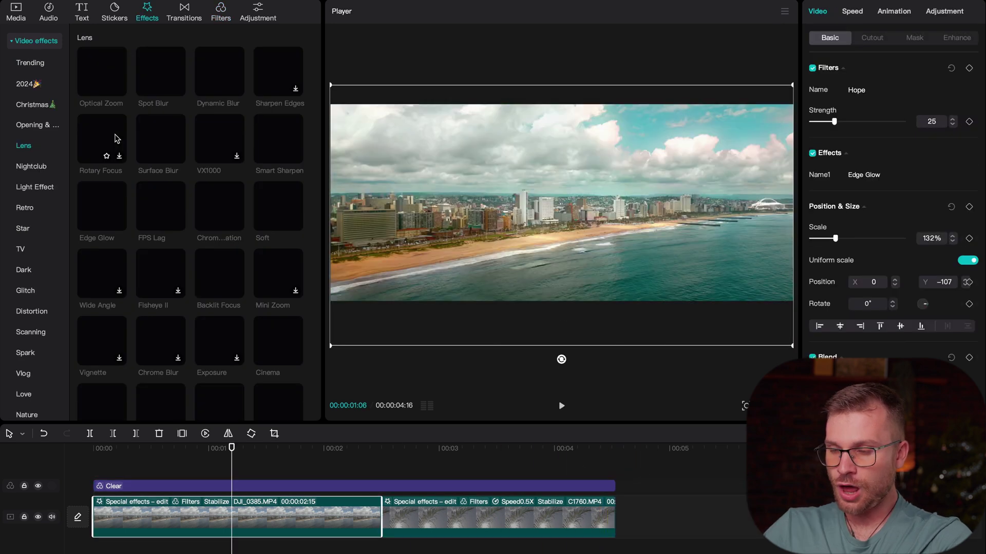
scroll(6, 289, down, 1)
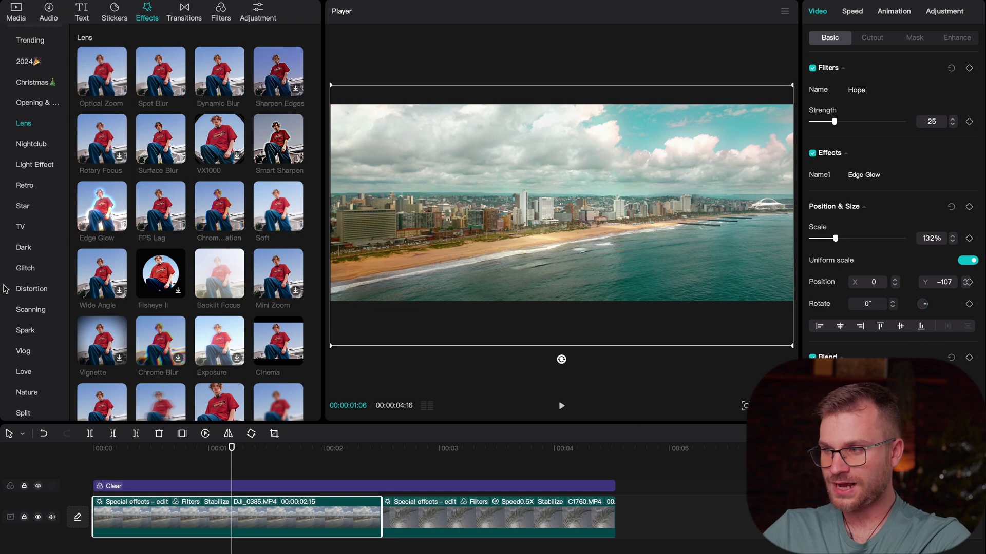
scroll(5, 289, down, 1)
scroll(5, 289, up, 1)
Step: Add the Leak 1 light effect above the beach clip, trimmed to end with it
click(34, 173)
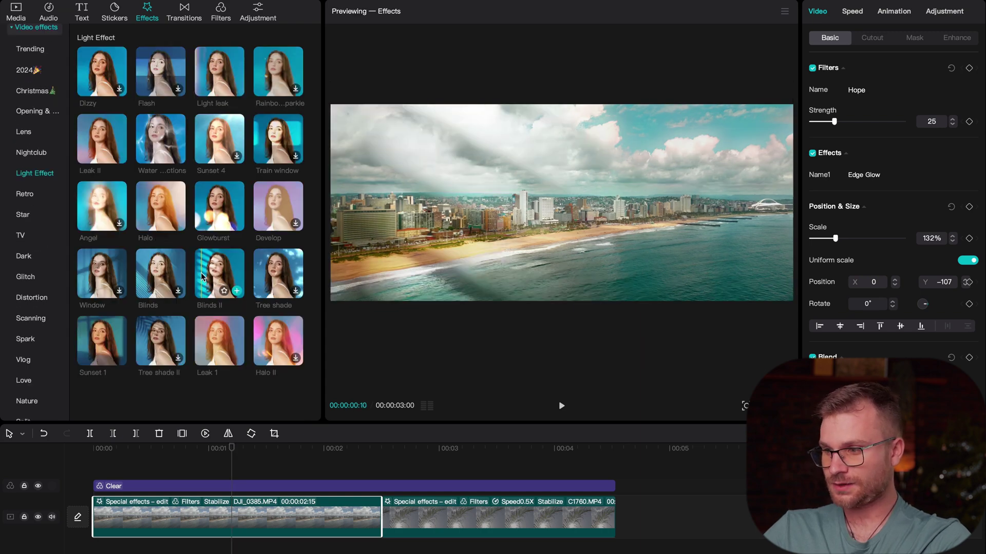
drag(220, 341, 94, 469)
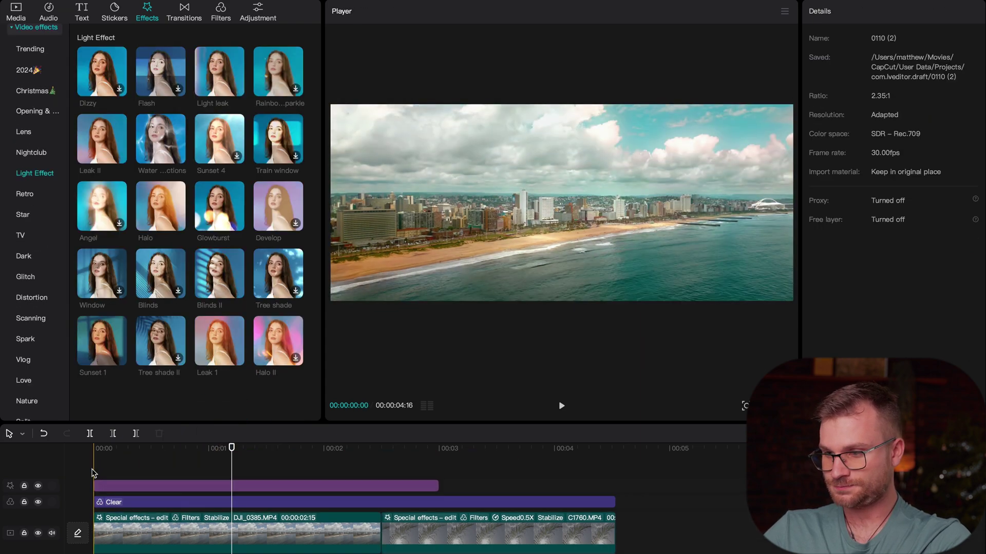
drag(428, 485, 381, 486)
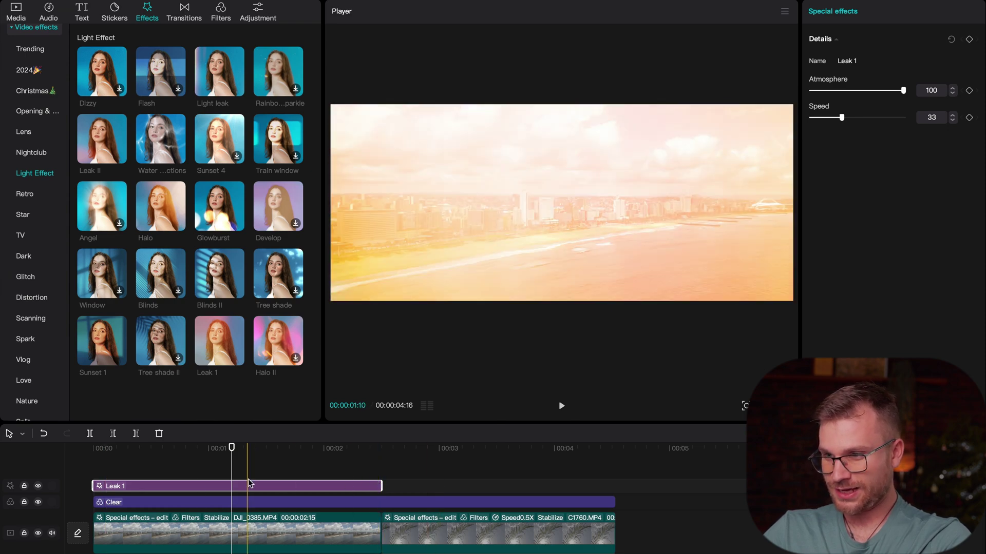
Step: Set Leak 1 to Atmosphere 6 and Speed 15, then preview the result
click(211, 473)
click(212, 488)
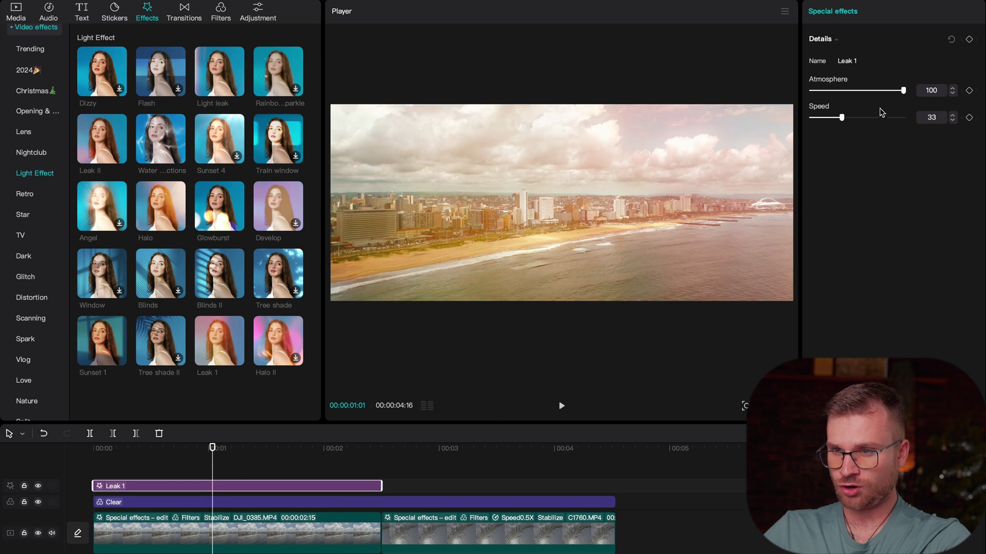
drag(851, 91, 817, 91)
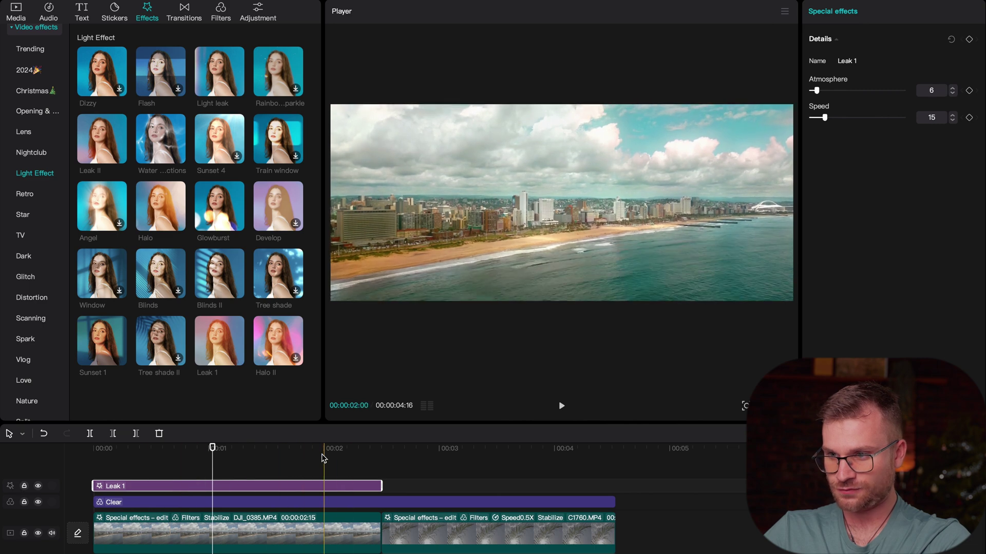
key(space)
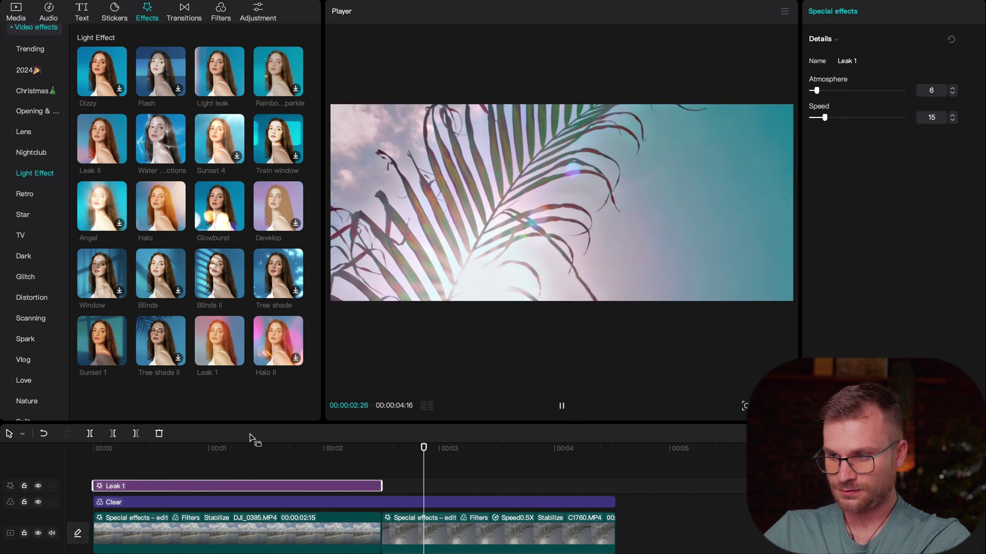
key(space)
Step: Deselect the Leak 1 effect and return the playhead near the start
click(147, 470)
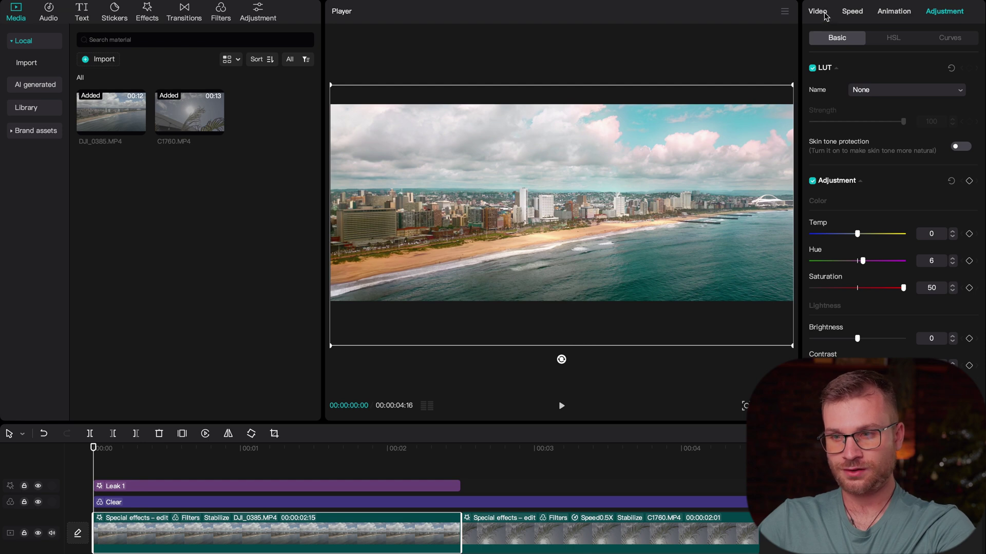
Step: Keyframe the beach clip's Scale from 132% at its start to 146% at its end
click(820, 11)
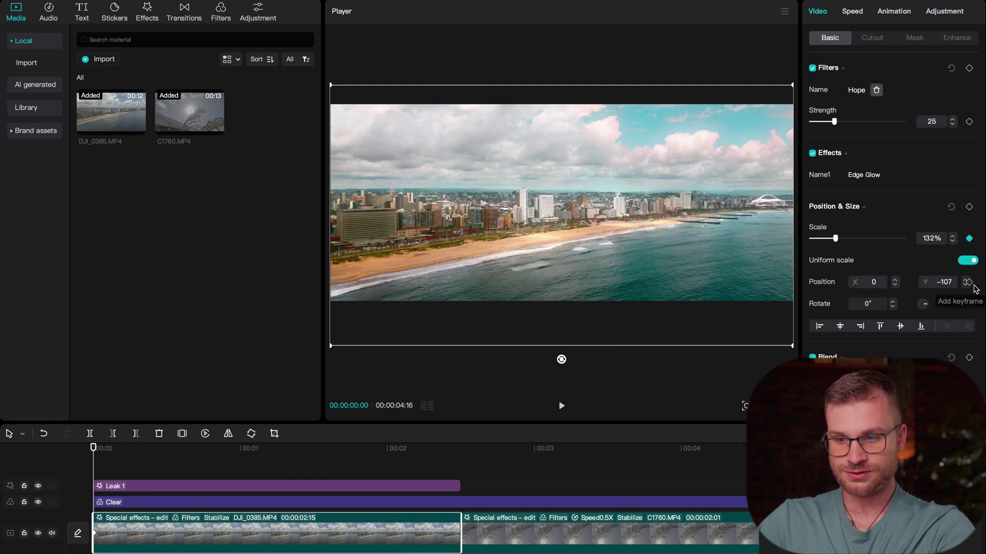
click(456, 448)
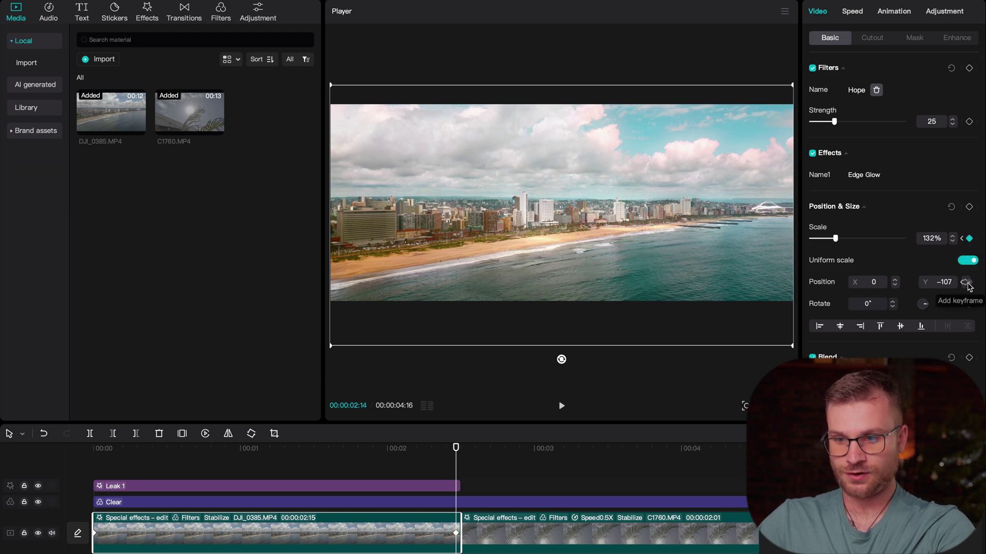
drag(836, 237, 841, 238)
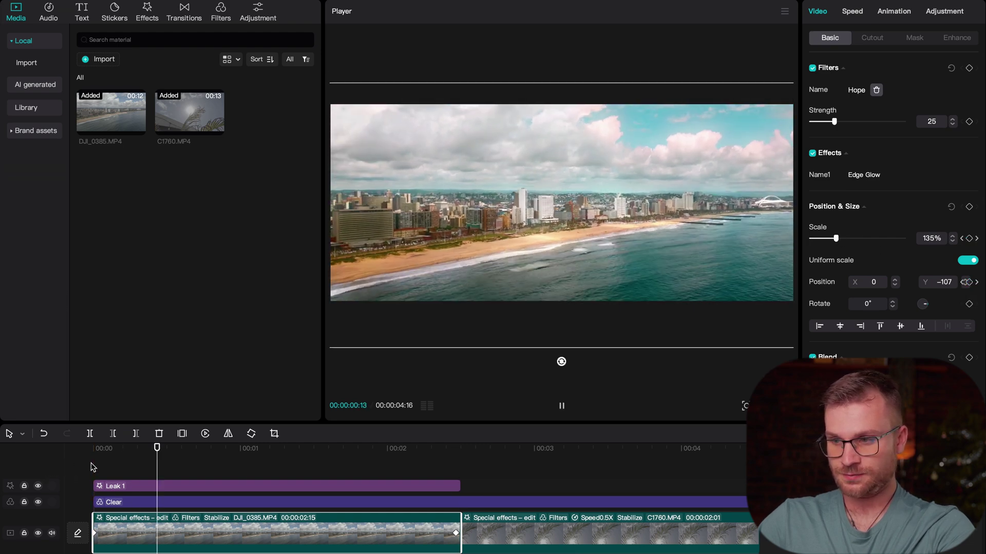
click(369, 464)
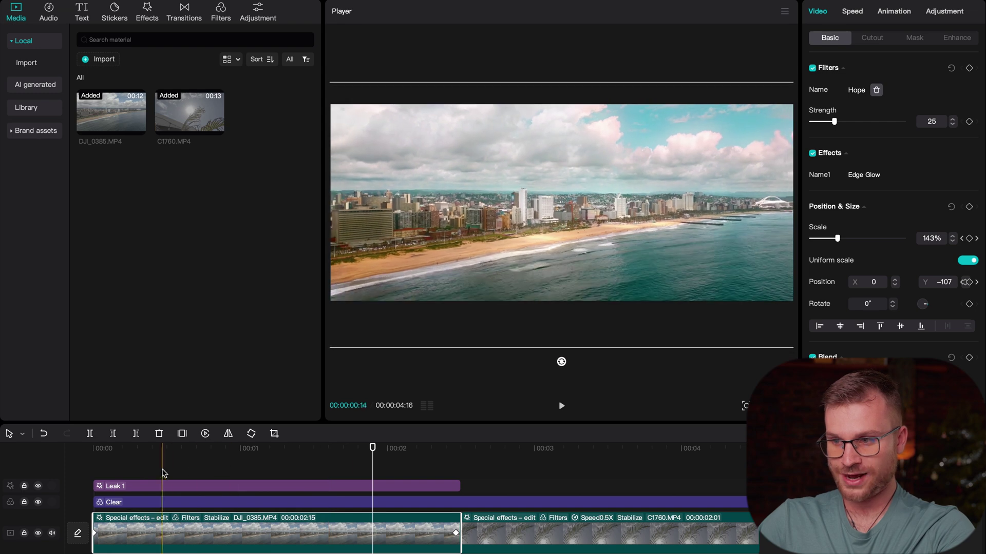